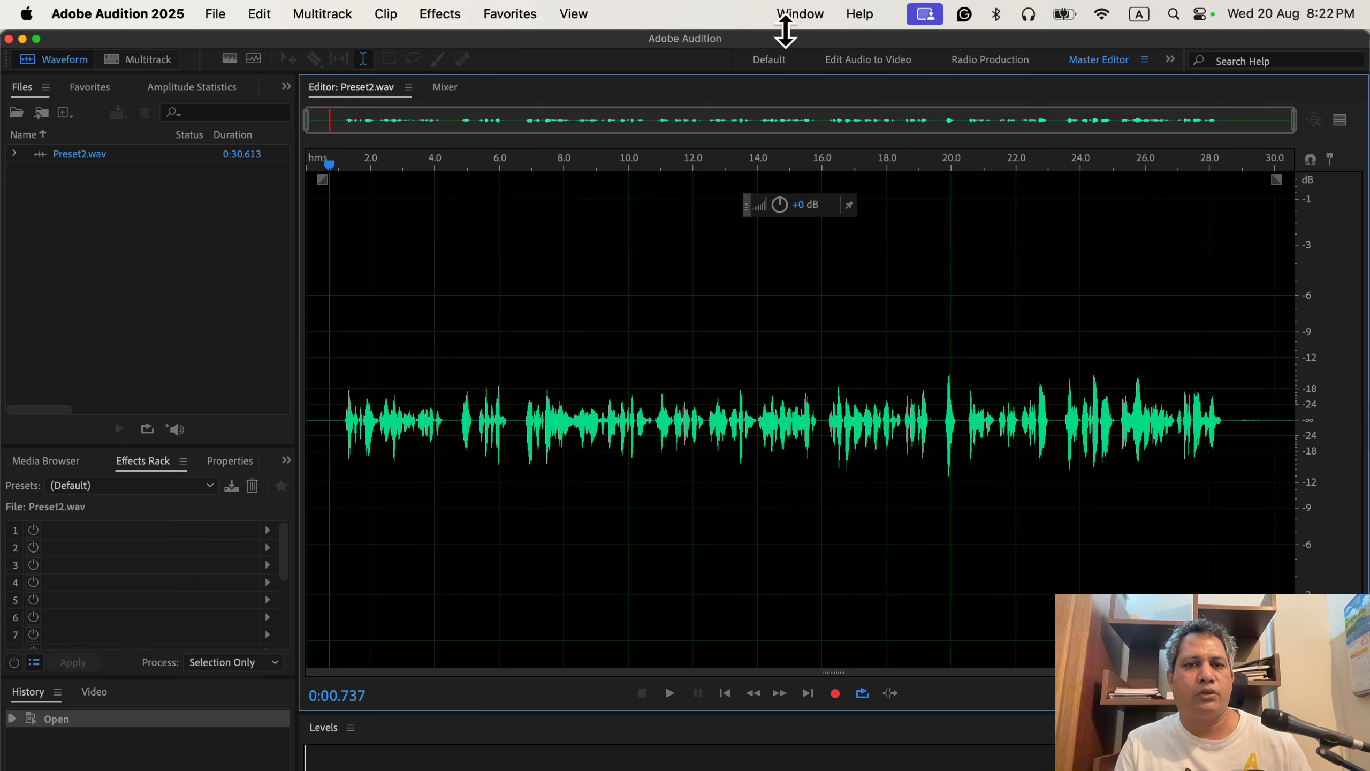
Step: Scan Preset2.wav in Amplitude Statistics, showing a -12.78 dB peak and -32.96 dB total RMS
{"action": "left_click", "coordinate": [801, 15]}
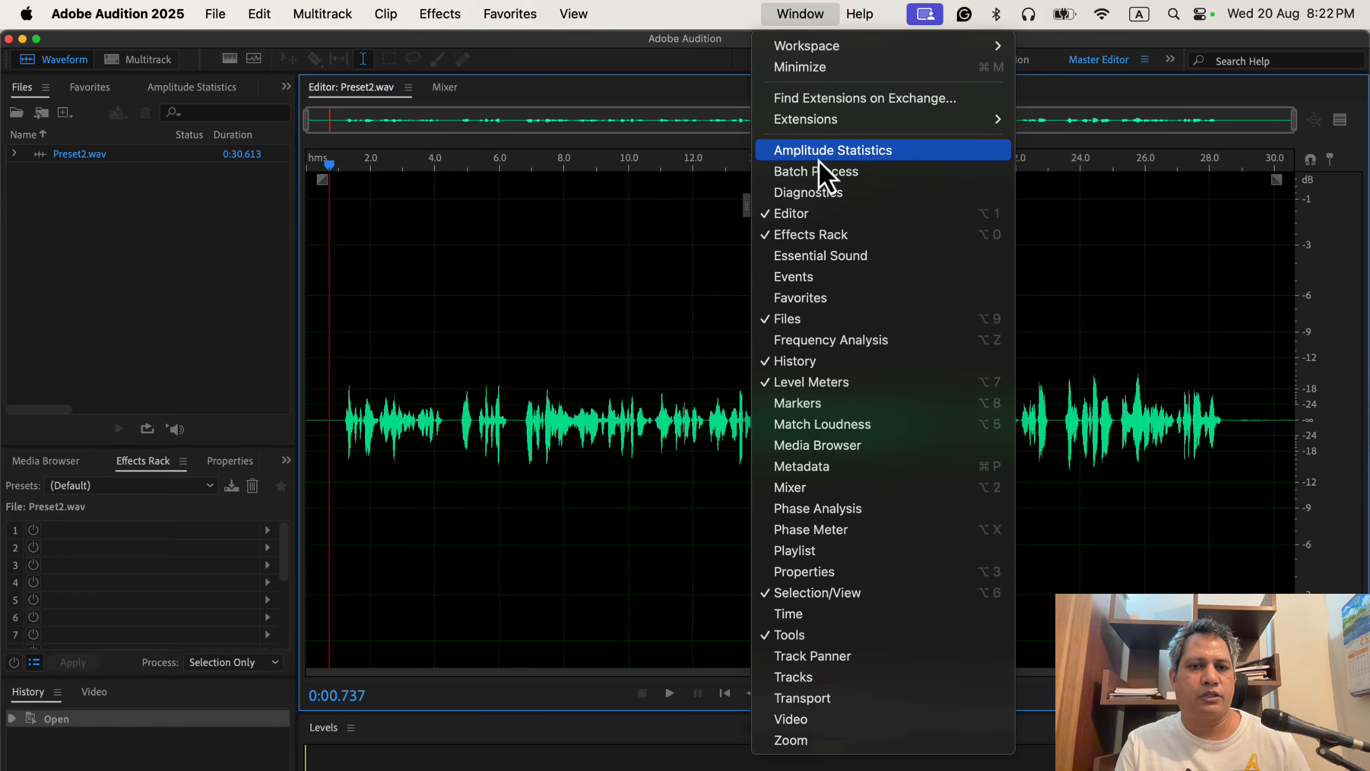
{"action": "left_click", "coordinate": [922, 154]}
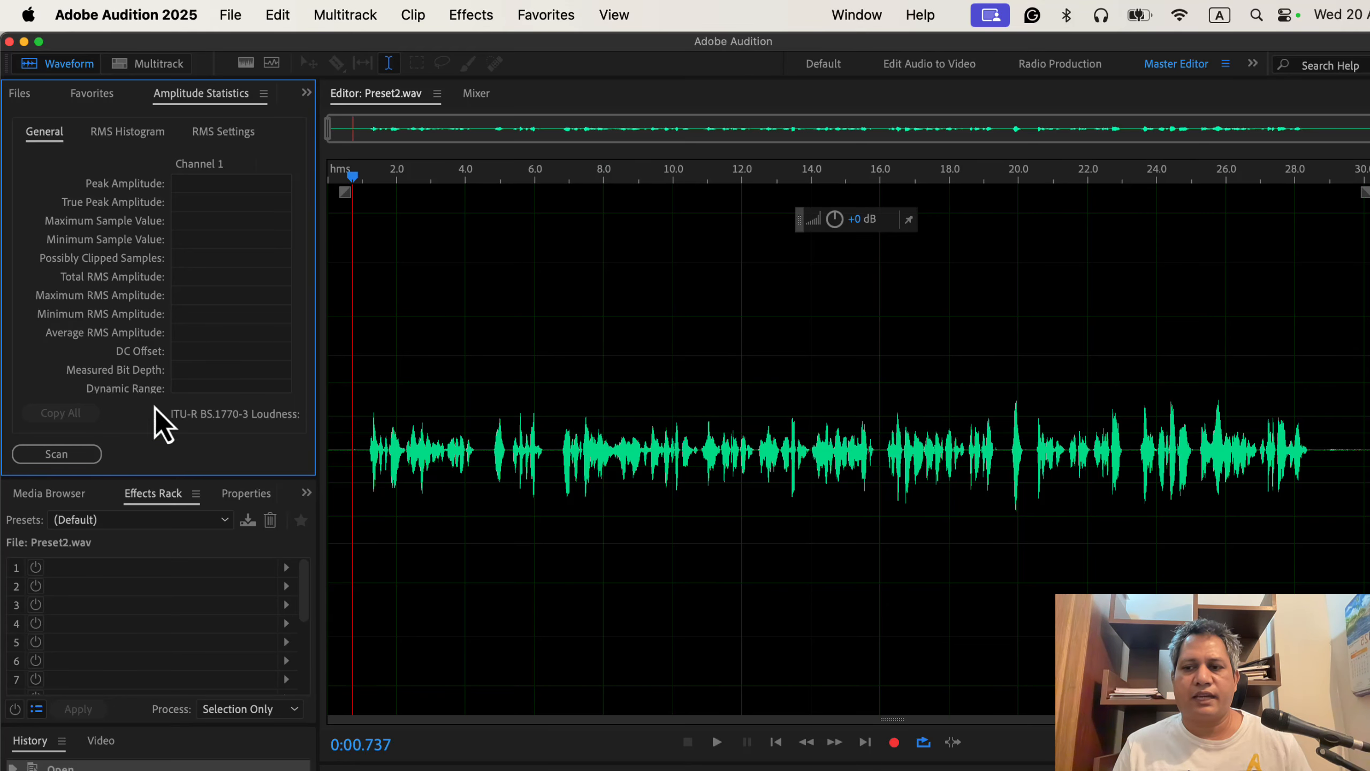
{"action": "left_click", "coordinate": [45, 458]}
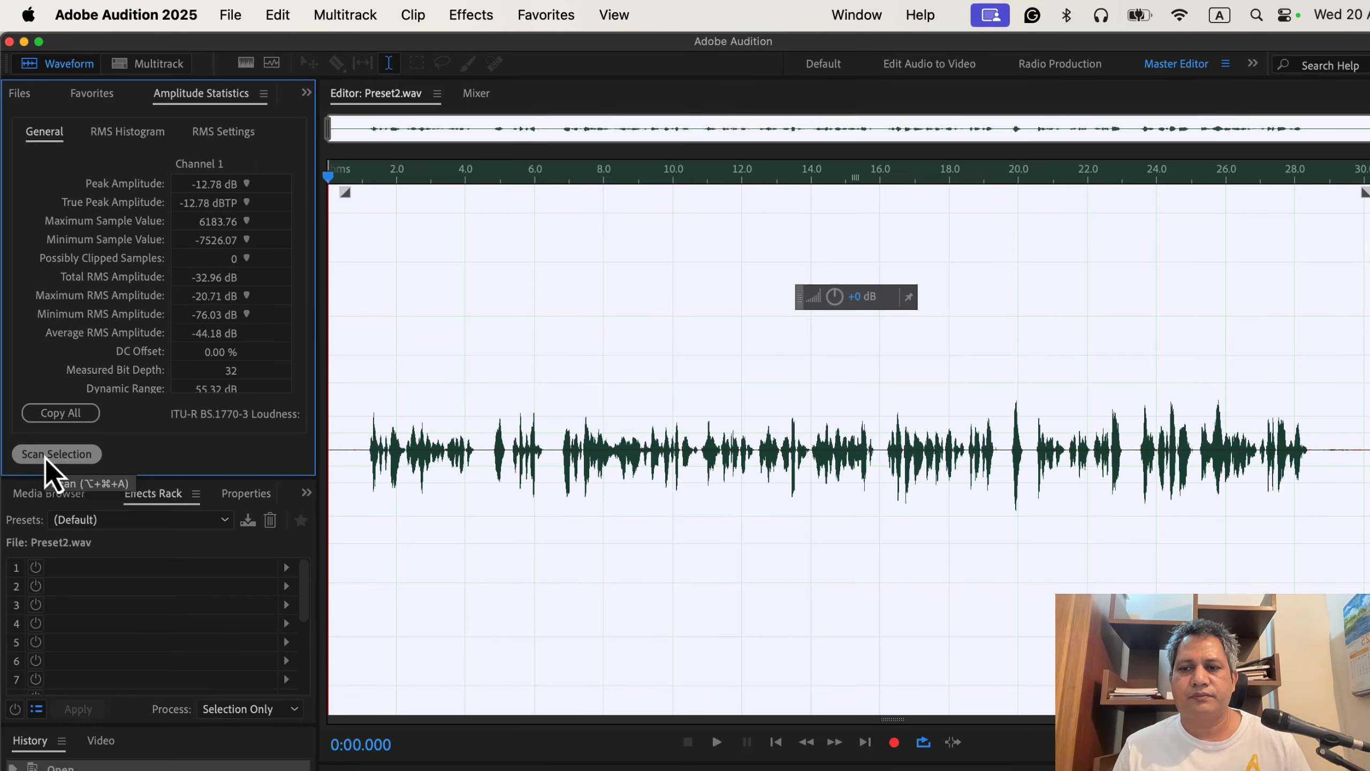
{"action": "left_click", "coordinate": [351, 420]}
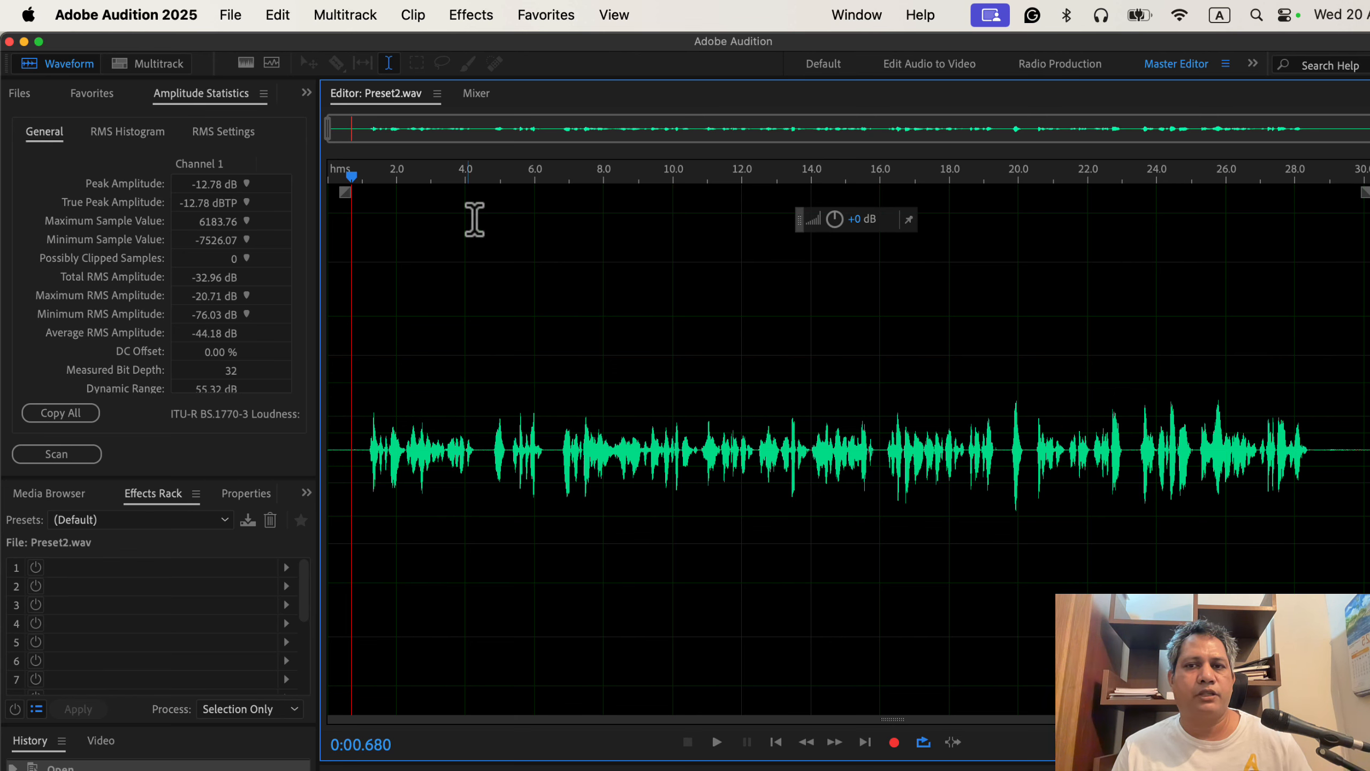
{"action": "left_click", "coordinate": [559, 19]}
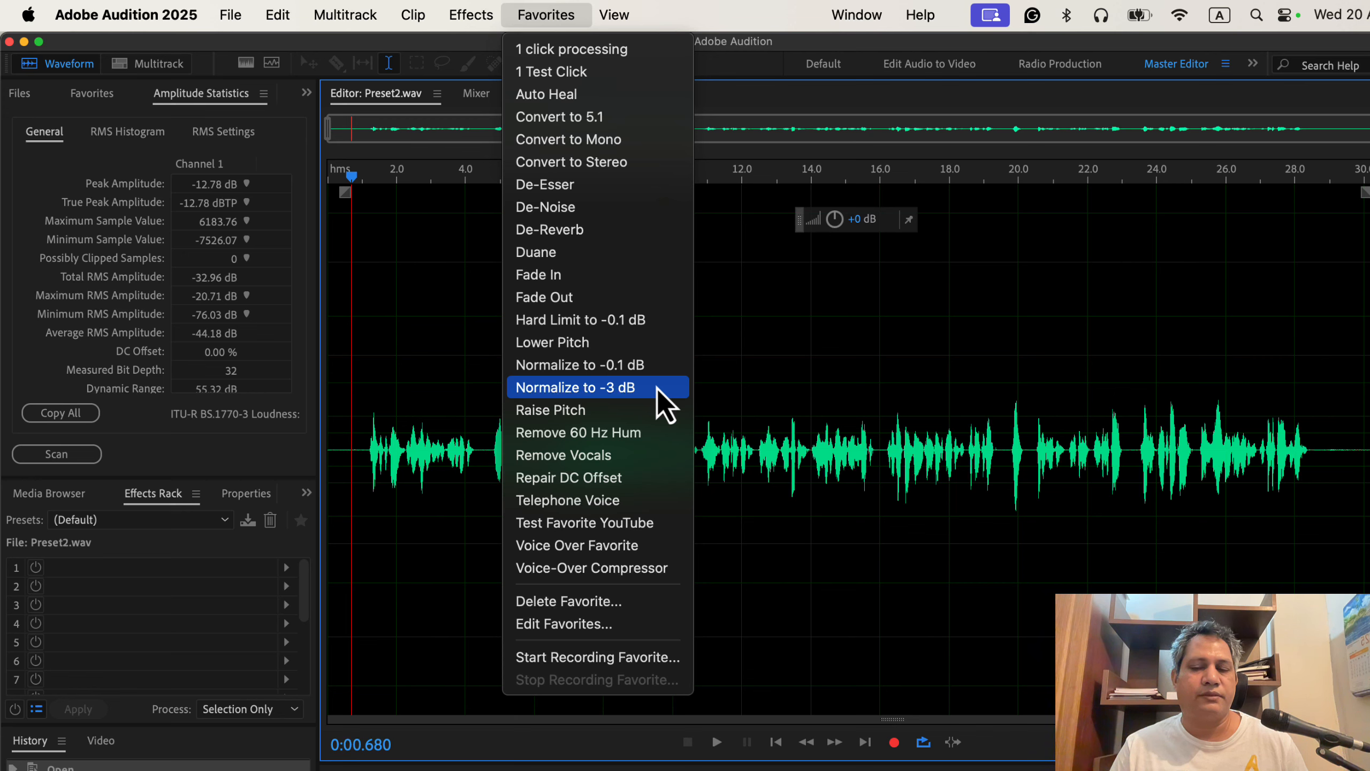
{"action": "left_click", "coordinate": [355, 376]}
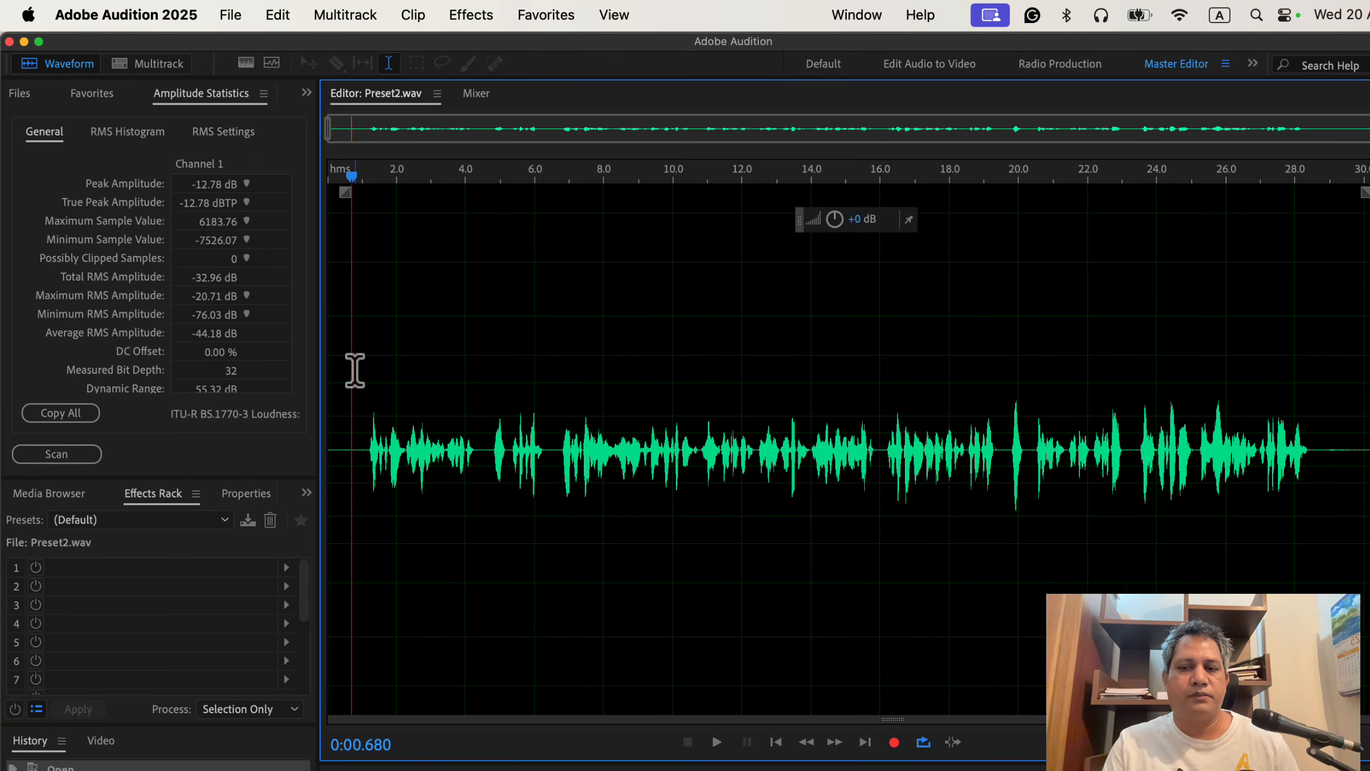
{"action": "key", "text": "space"}
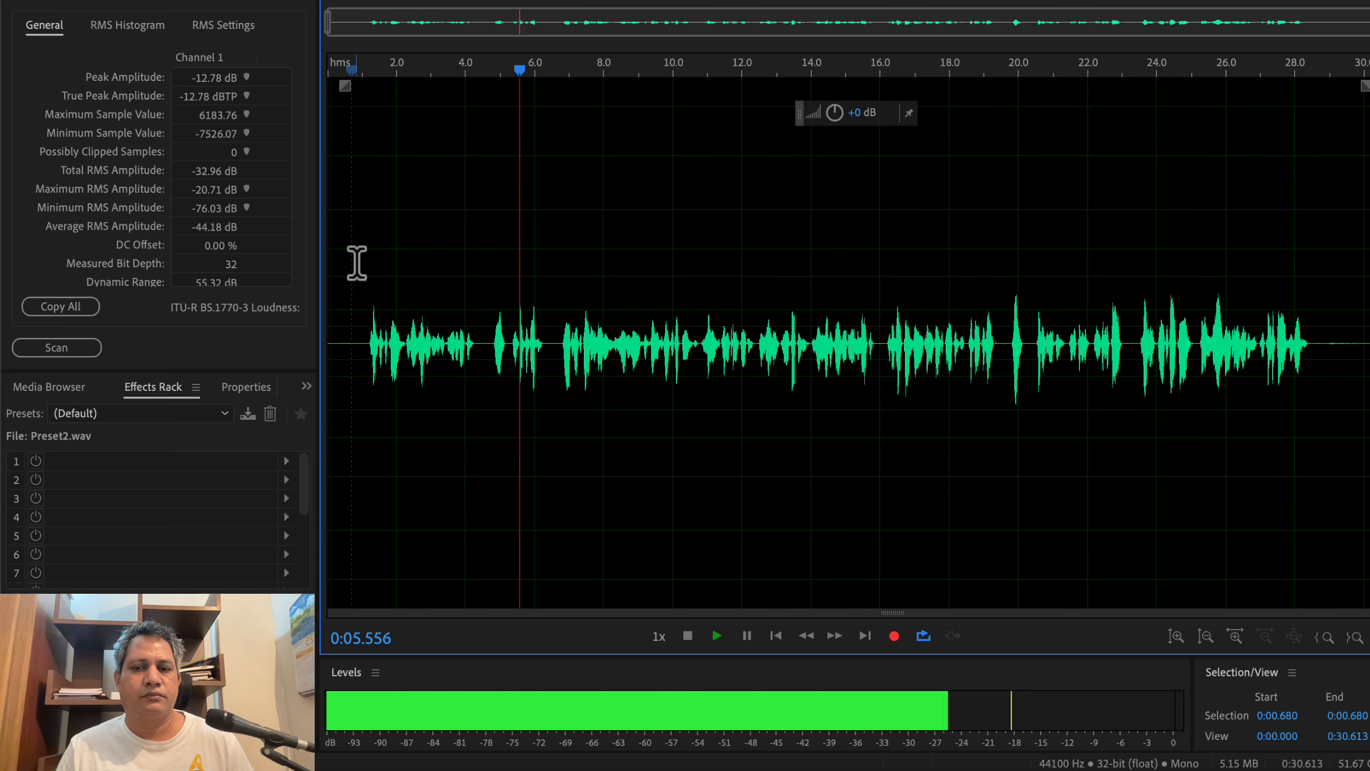
{"action": "key", "text": "space"}
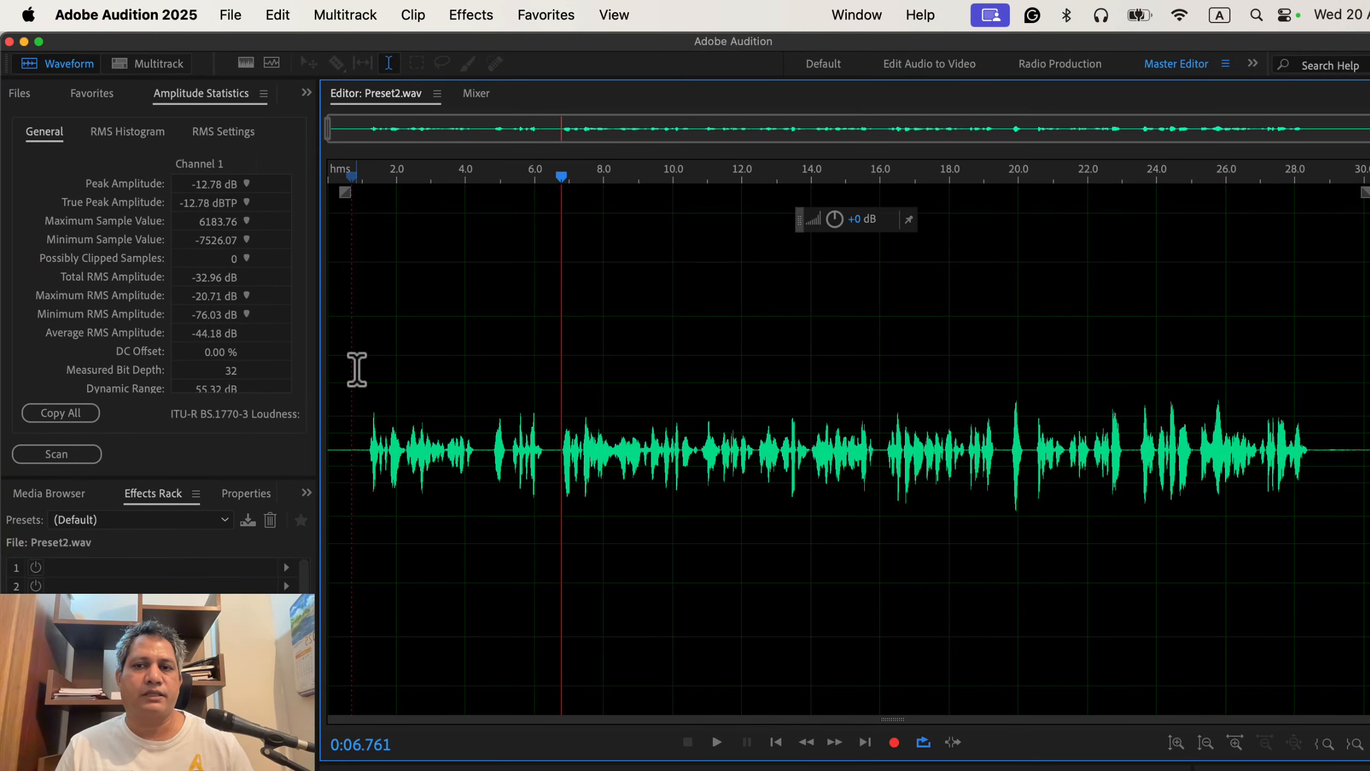
Step: Apply the Normalize to -3 dB favorite to Preset2.wav and deselect the waveform
{"action": "left_click", "coordinate": [551, 23]}
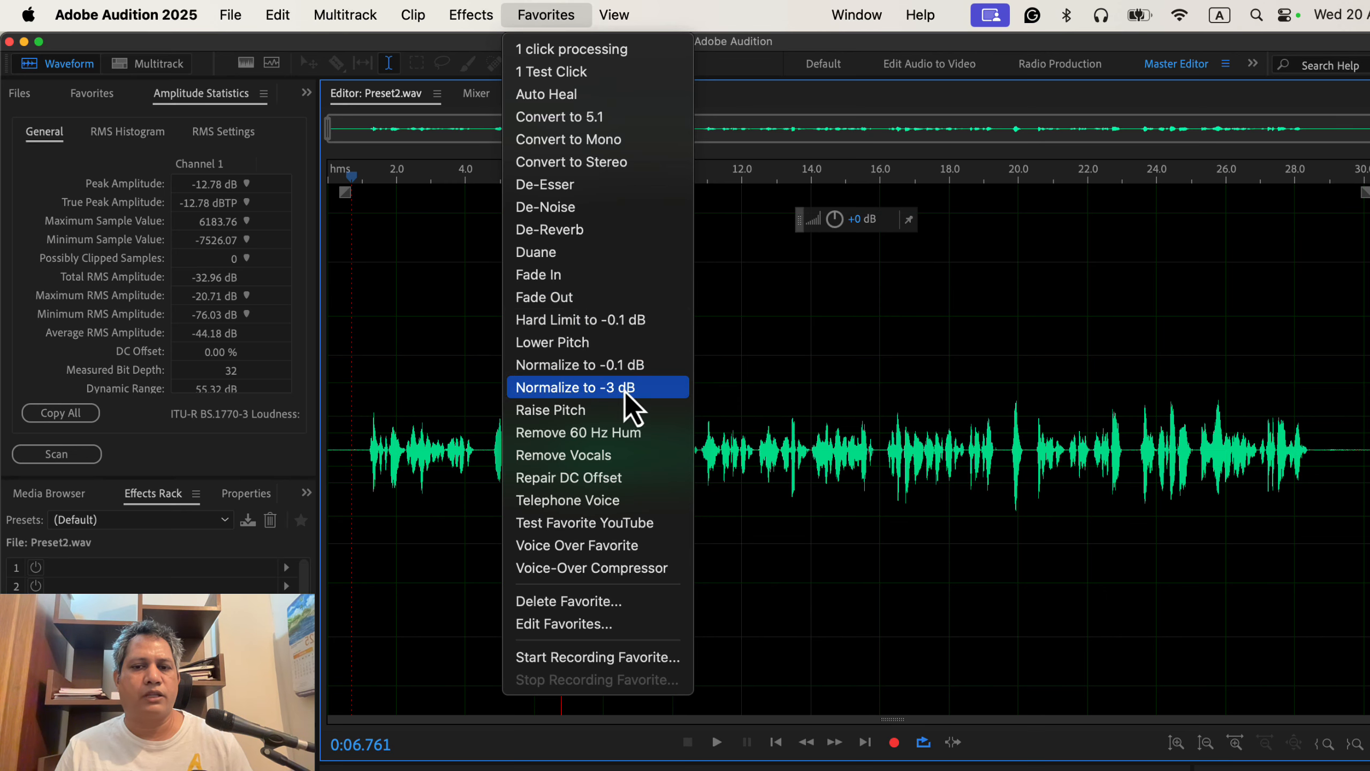
{"action": "left_click", "coordinate": [656, 389]}
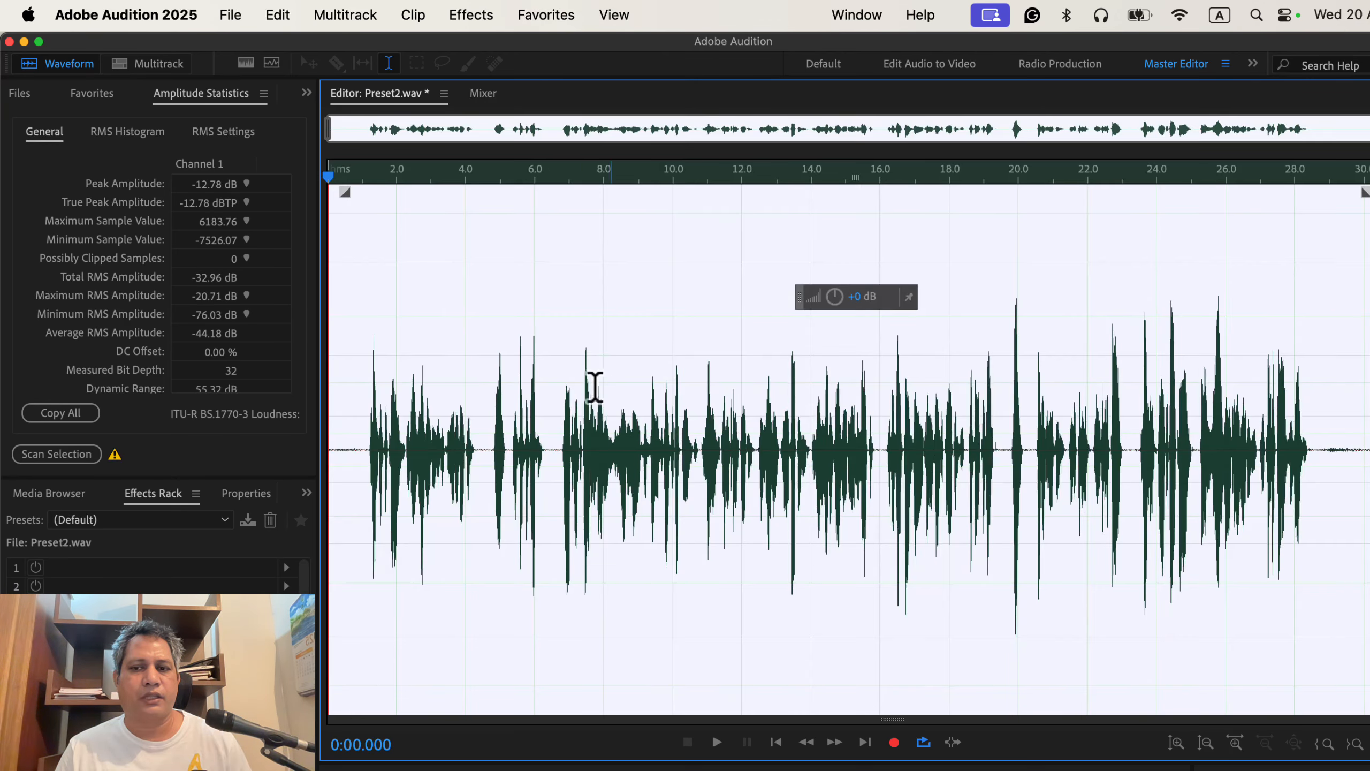
{"action": "left_click", "coordinate": [359, 345]}
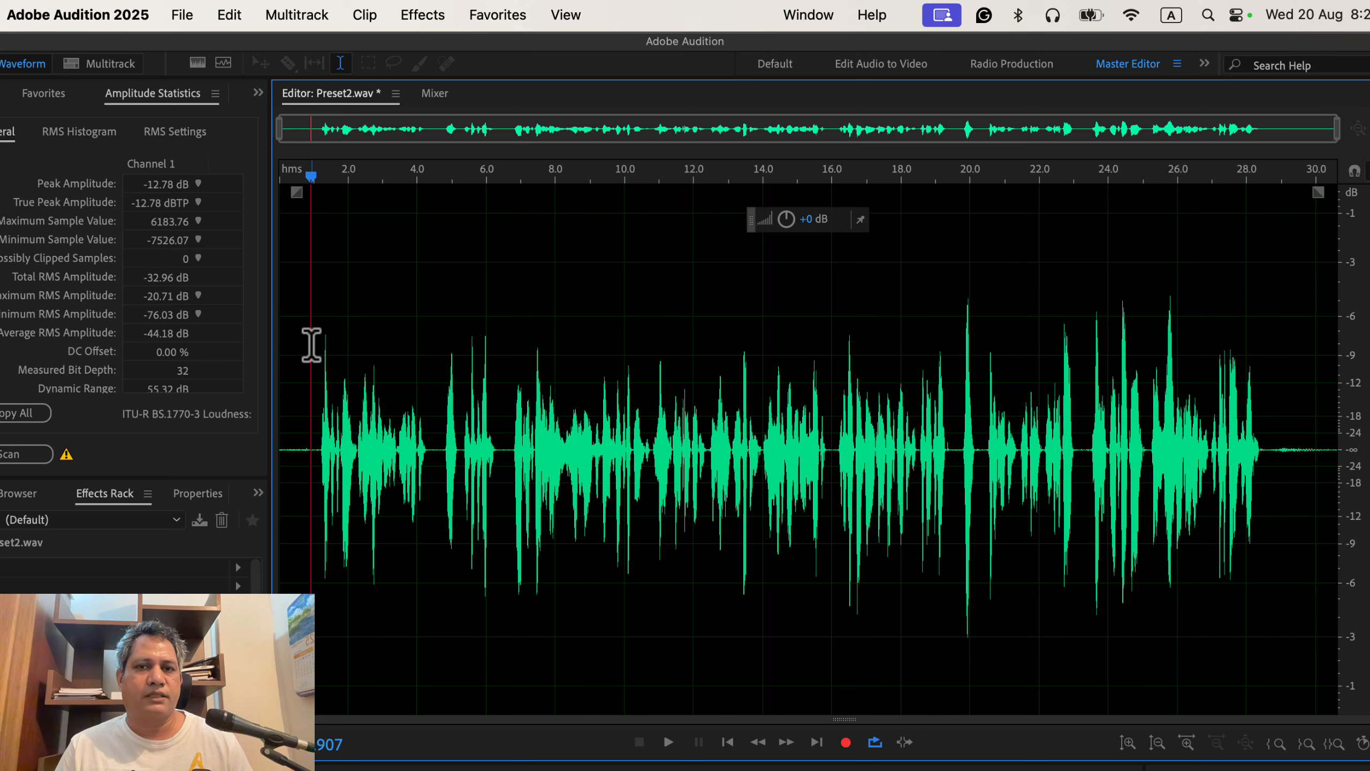
Step: Rescan statistics to confirm Preset2.wav peaks at -3.01 dB with -23.19 dB total RMS
{"action": "left_click", "coordinate": [10, 454]}
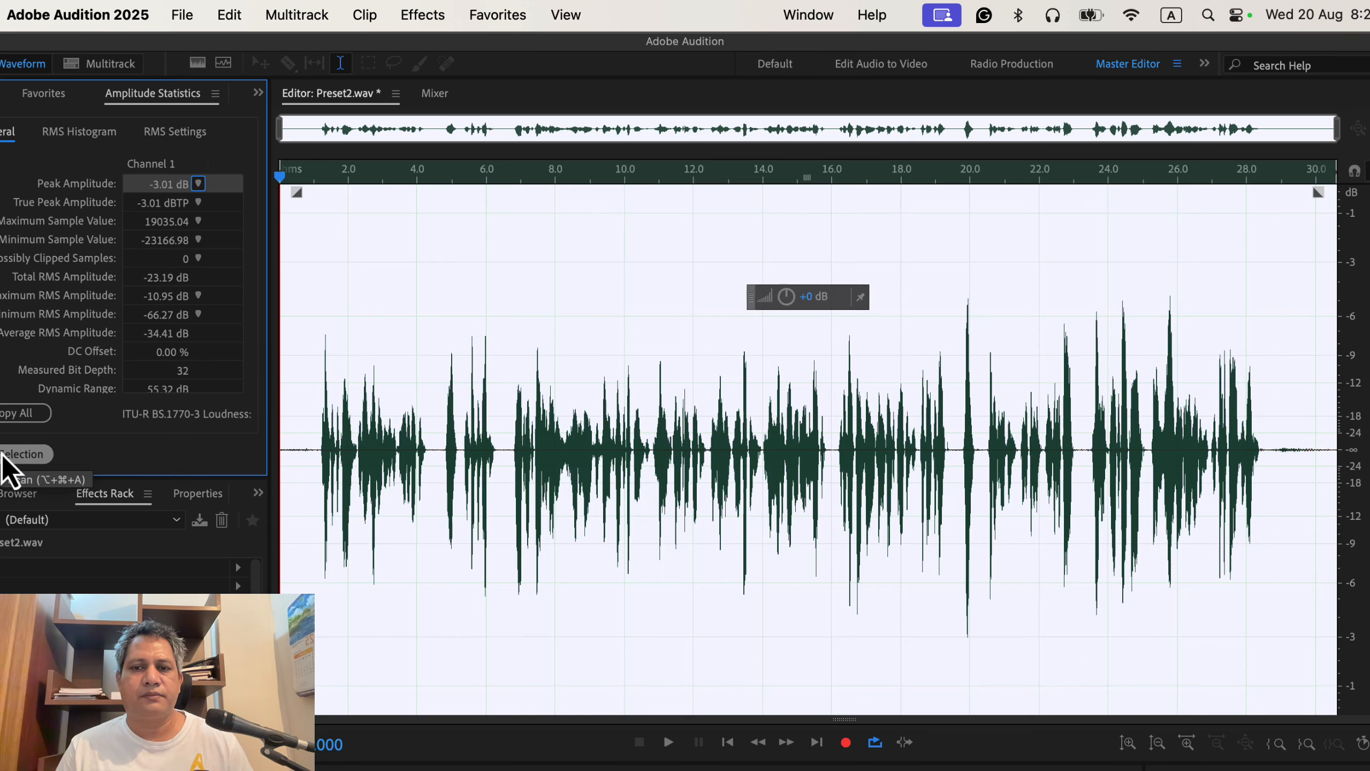
{"action": "left_click", "coordinate": [290, 367]}
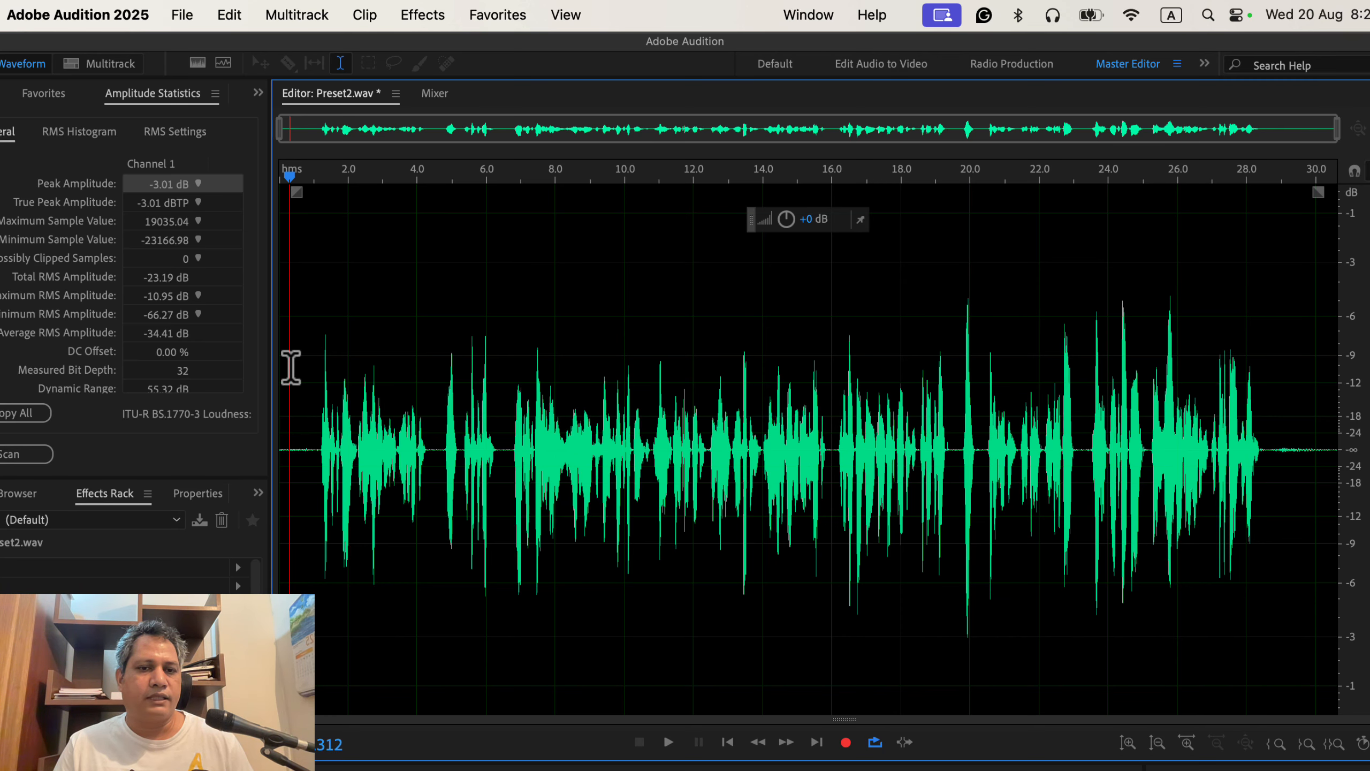
Step: Play the normalized Preset2.wav briefly, then stop playback
{"action": "key", "text": "space"}
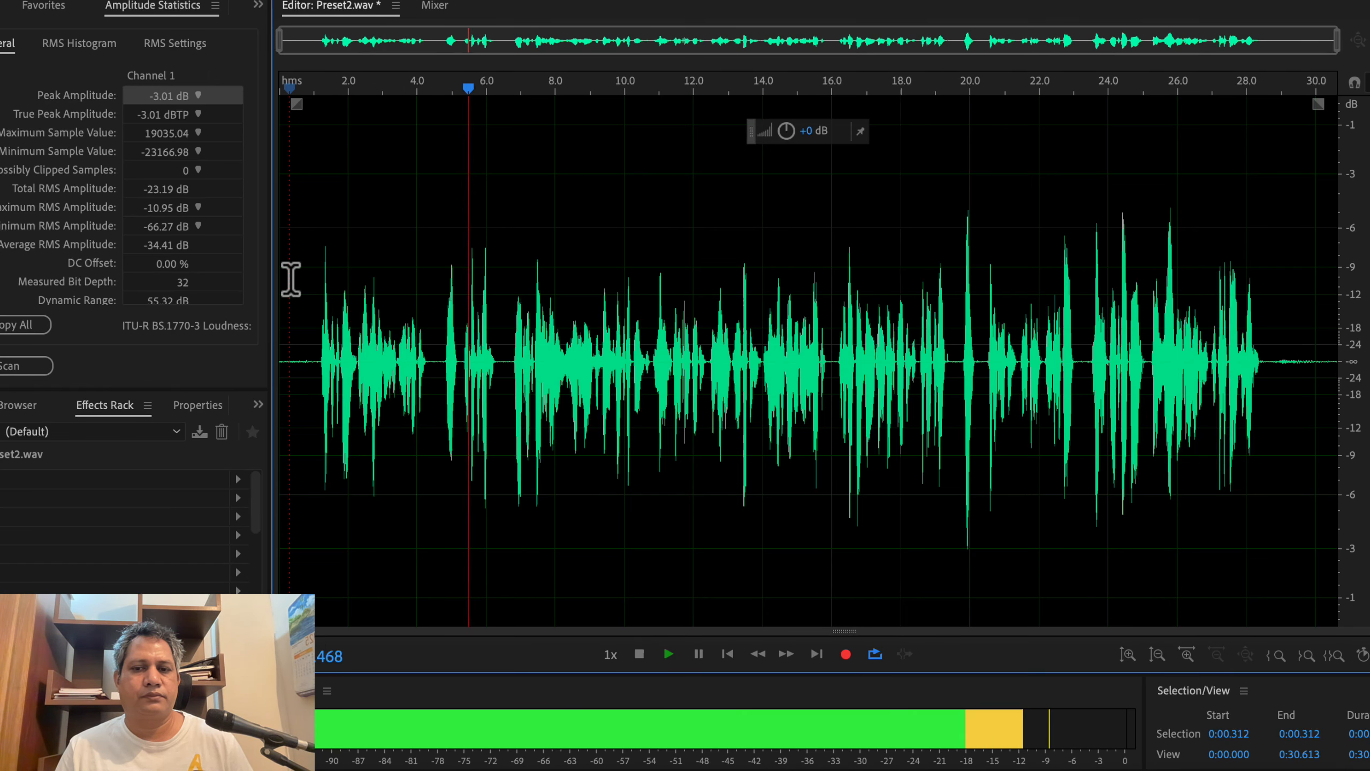
{"action": "key", "text": "space"}
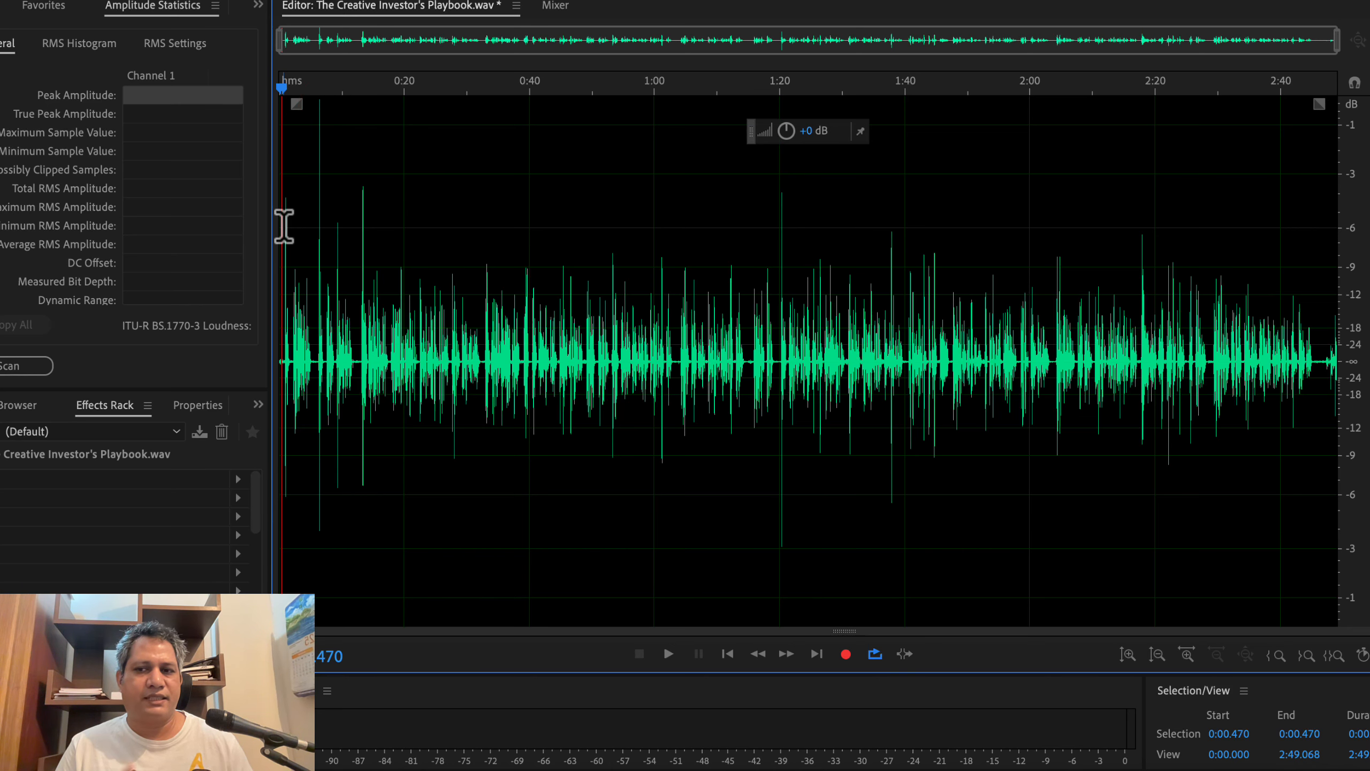
Step: Scan The Creative Investor's Playbook.wav, showing a -0.10 dB peak and -29.93 dB total RMS
{"action": "left_click", "coordinate": [39, 369]}
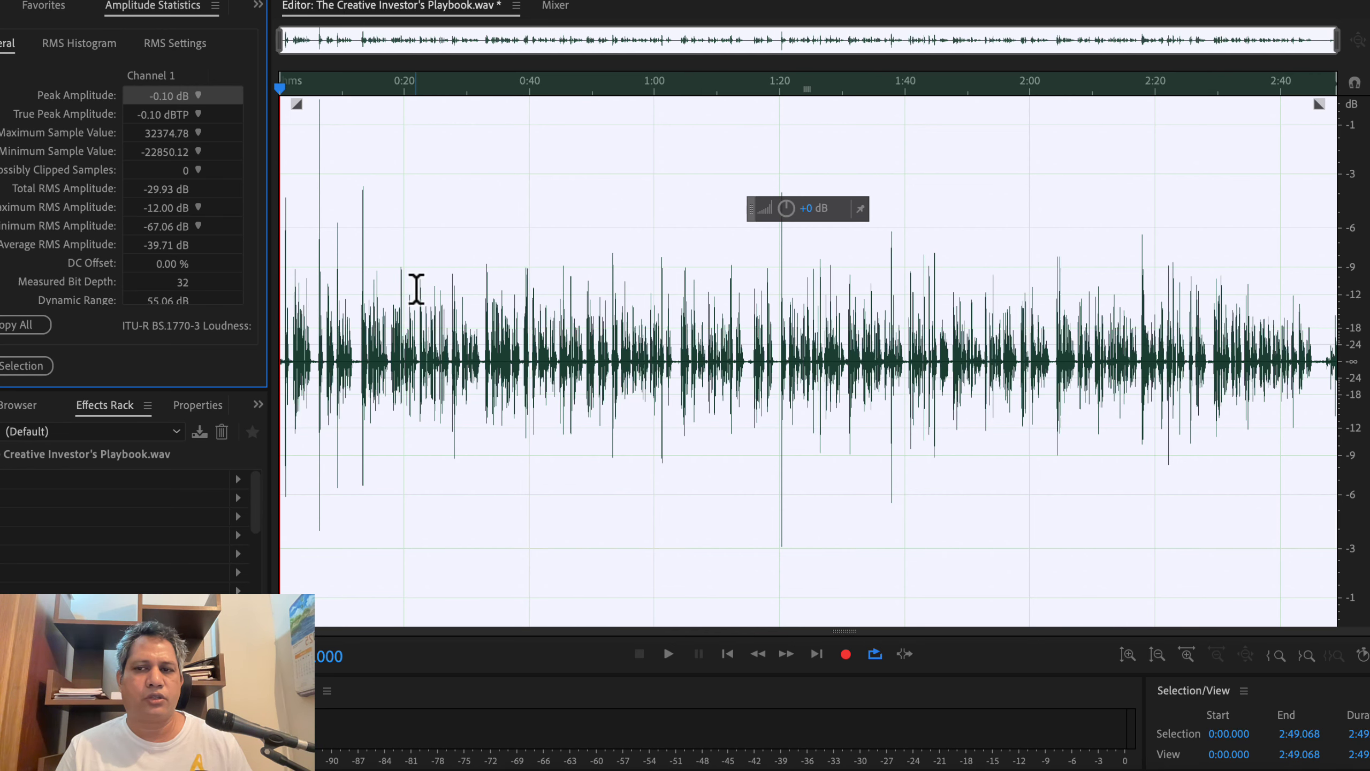
{"action": "left_click", "coordinate": [336, 259]}
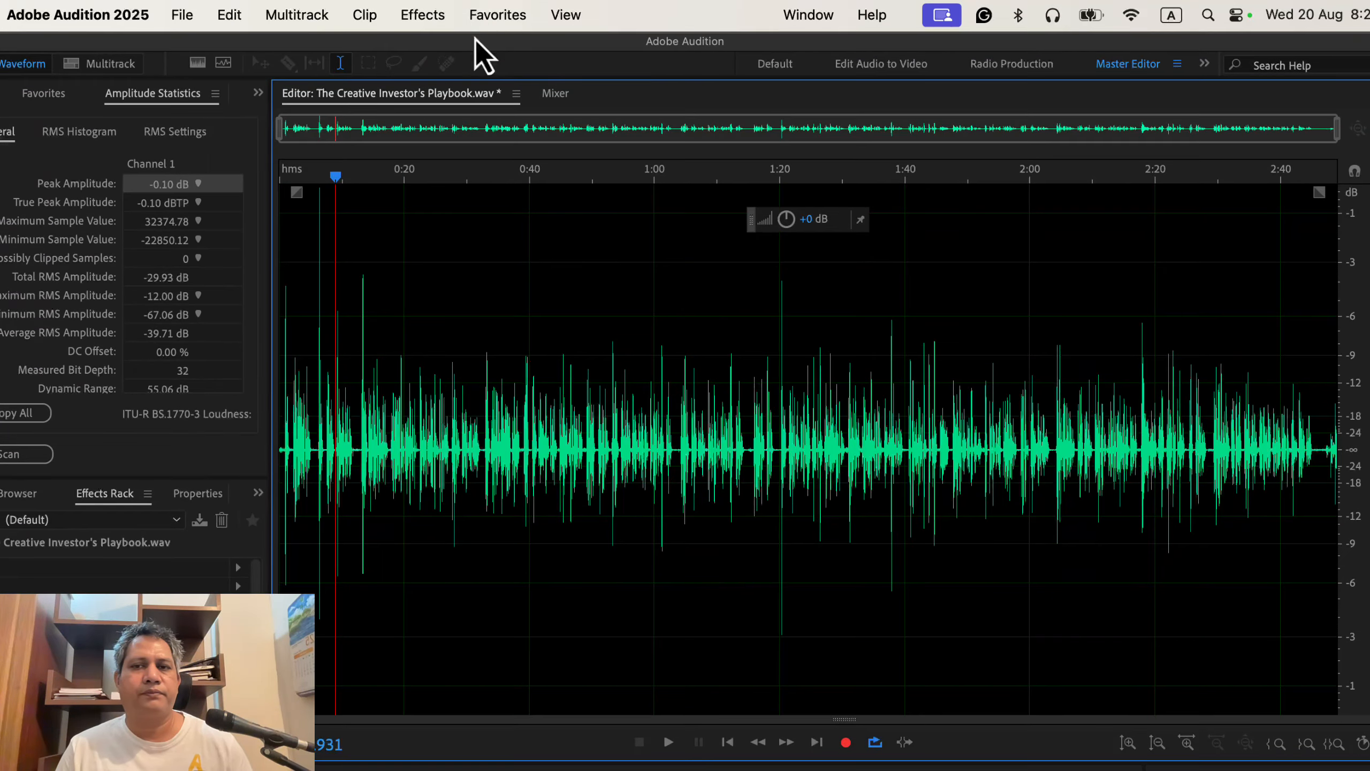
Step: Apply the Normalize to -3 dB favorite and rescan, confirming a -3.01 dB peak
{"action": "left_click", "coordinate": [488, 22]}
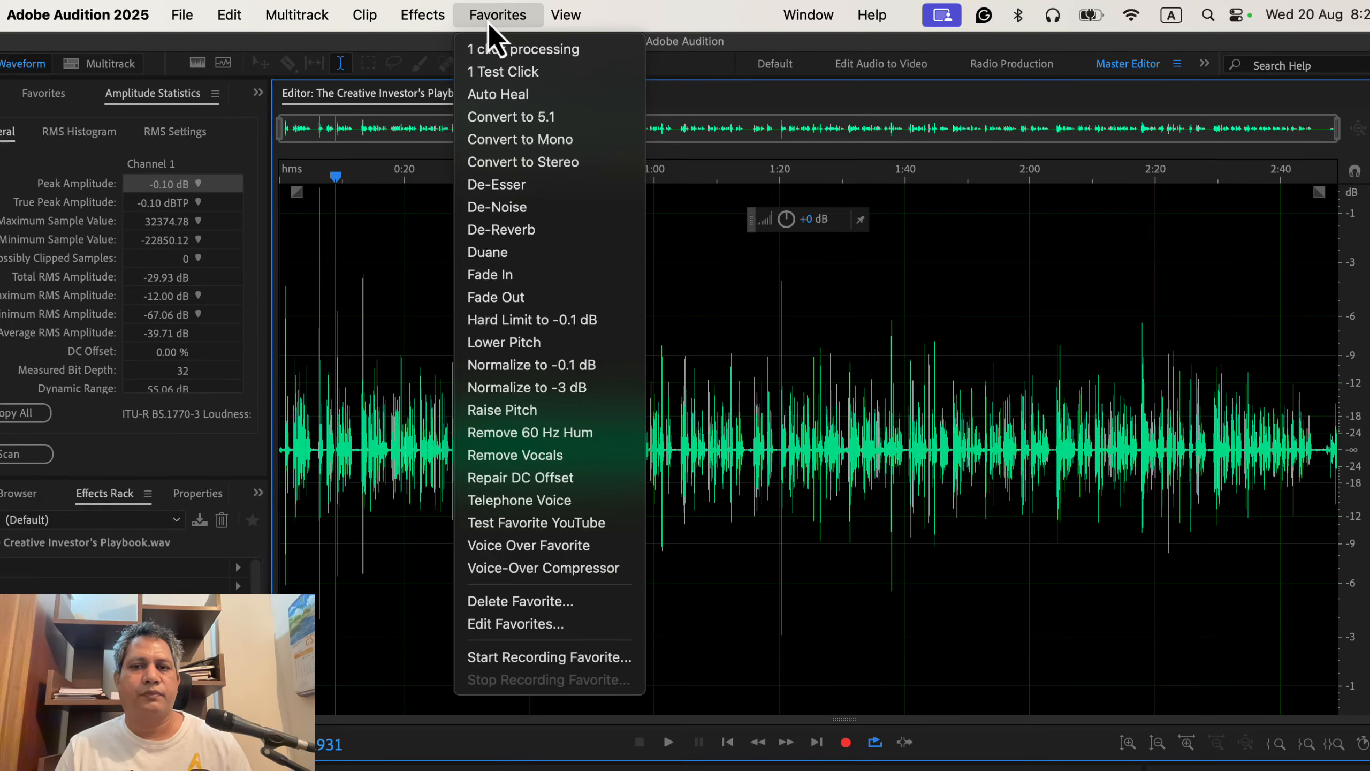
{"action": "left_click", "coordinate": [523, 387]}
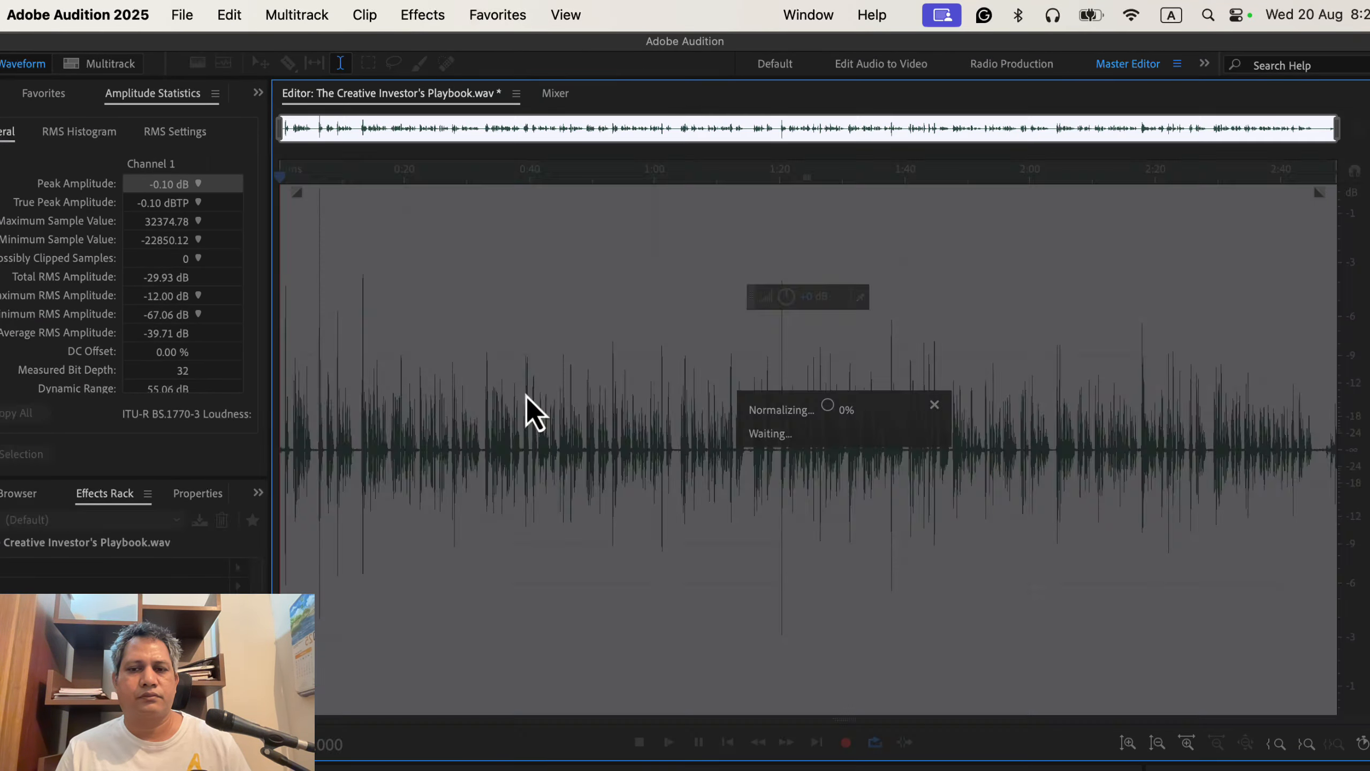
{"action": "left_click", "coordinate": [429, 332]}
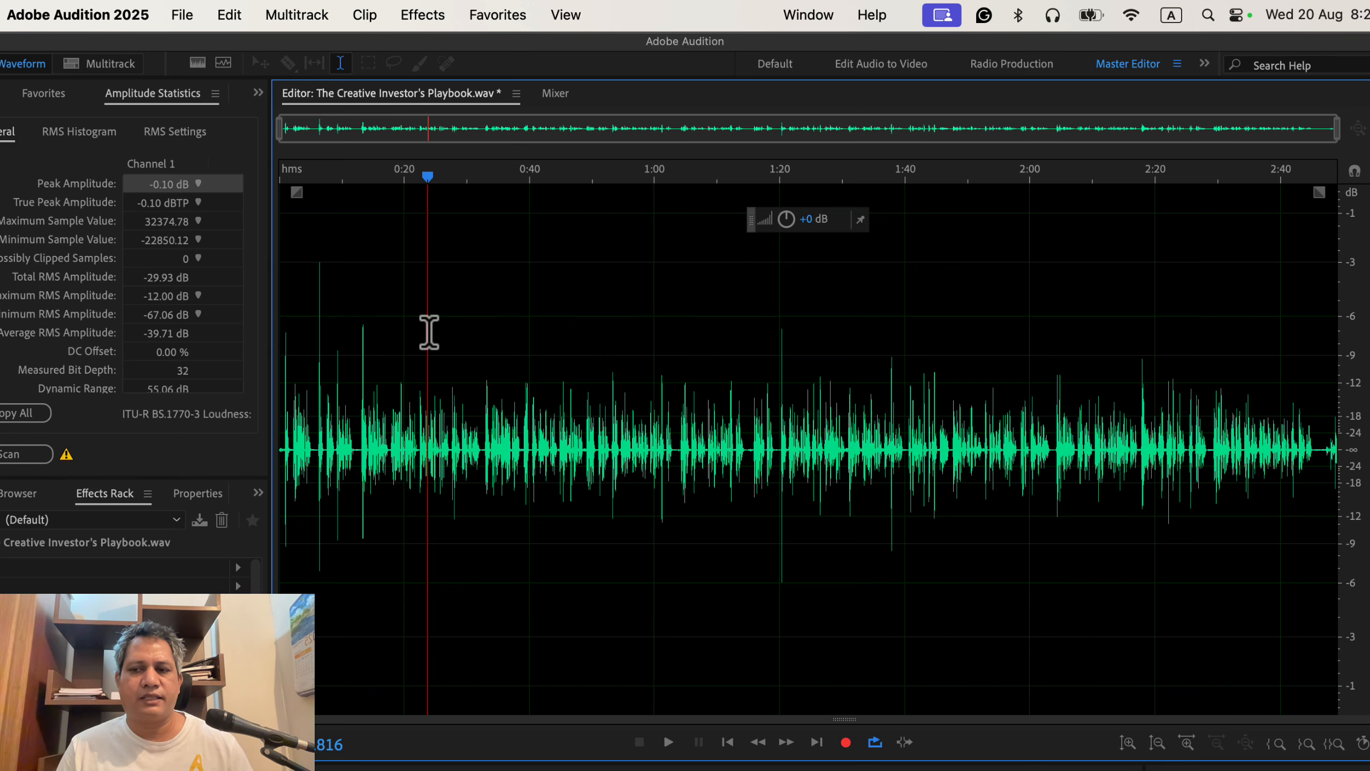
{"action": "left_click", "coordinate": [38, 452]}
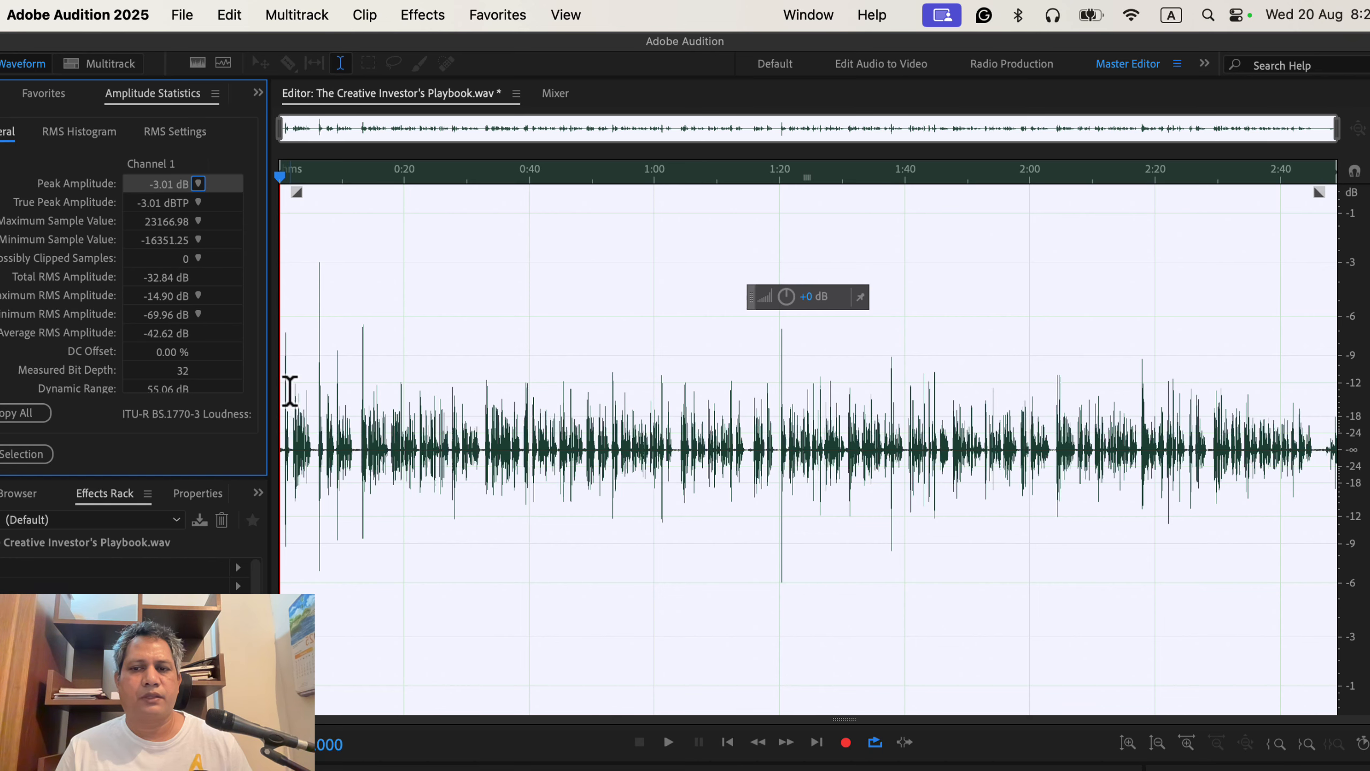
Step: Return the playhead to the recording's start and show the Favorites list
{"action": "left_click", "coordinate": [290, 390]}
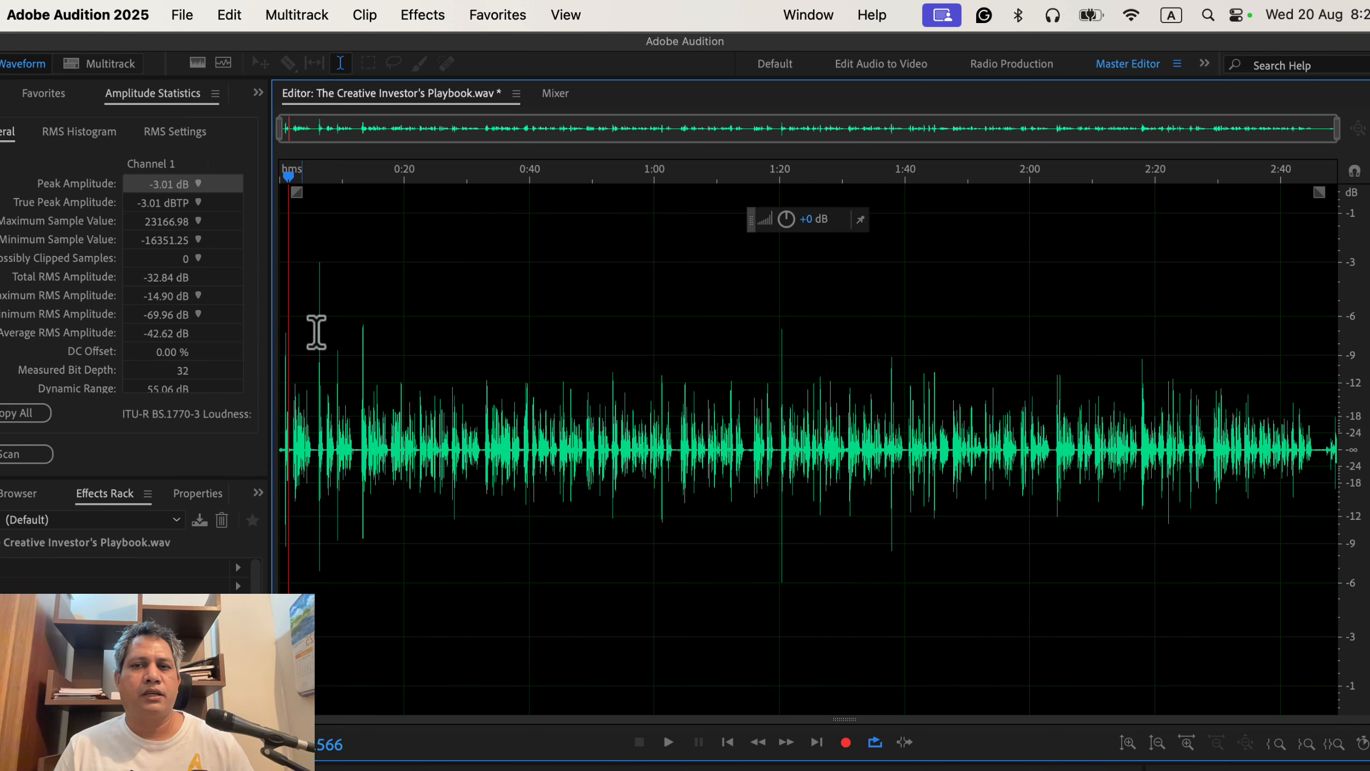
{"action": "left_click", "coordinate": [477, 19]}
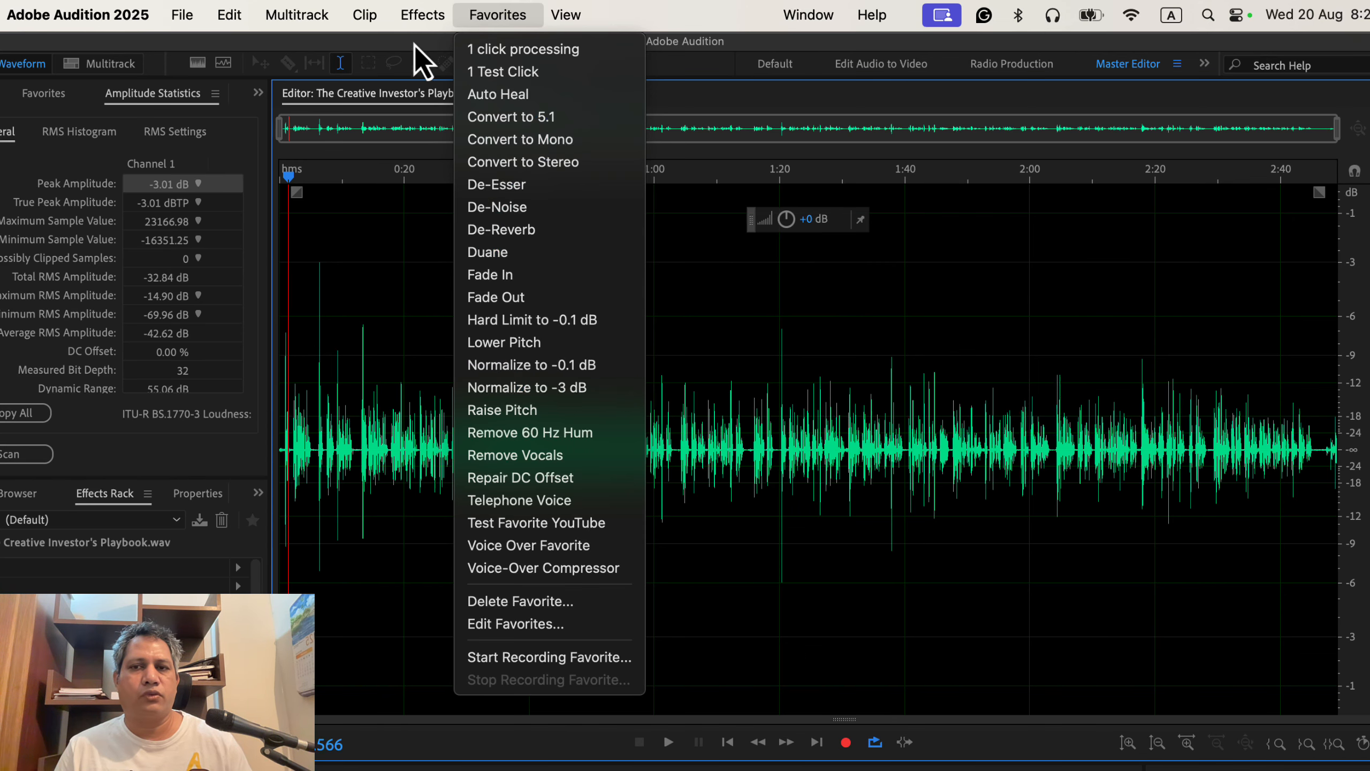
Step: Set the Normalize (process) effect target to -3 dB, then close it without applying
{"action": "mouse_move", "coordinate": [417, 30]}
{"action": "mouse_move", "coordinate": [446, 284]}
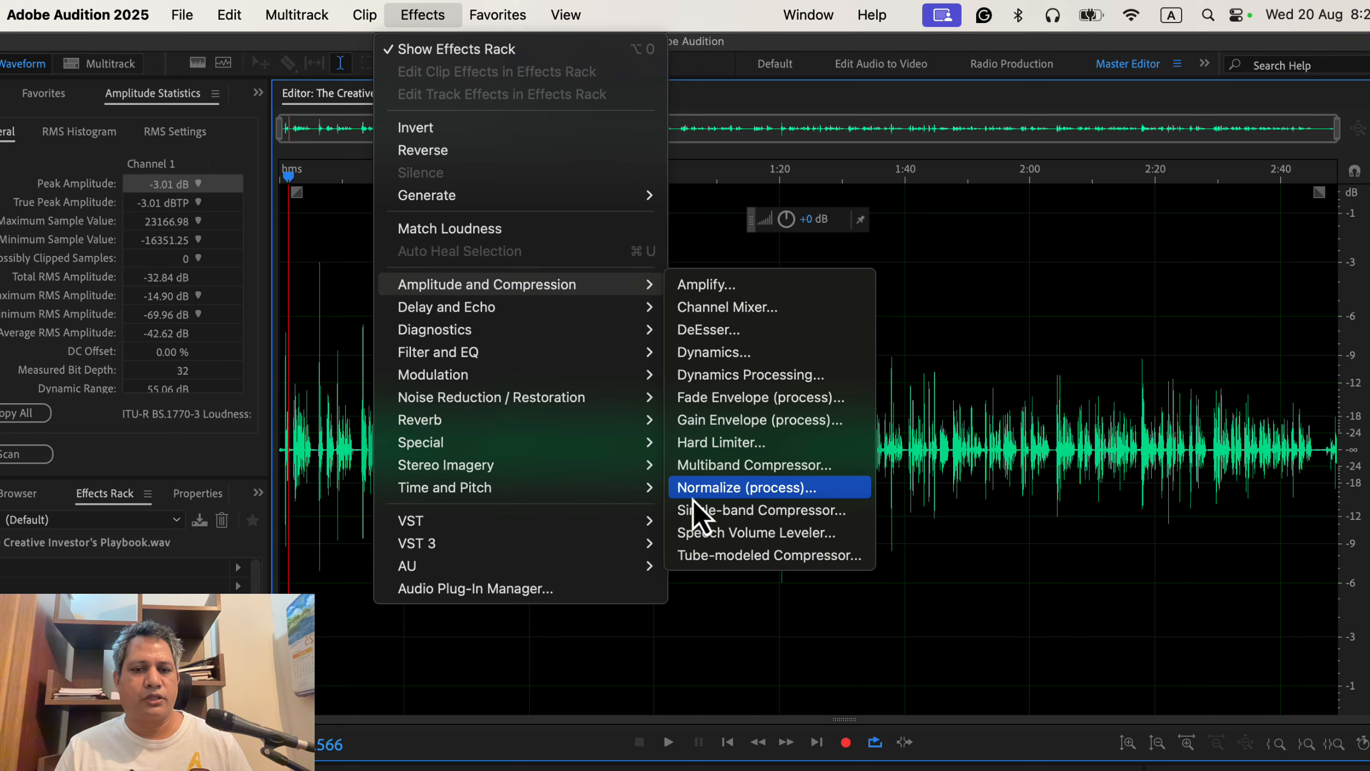
{"action": "left_click", "coordinate": [833, 494]}
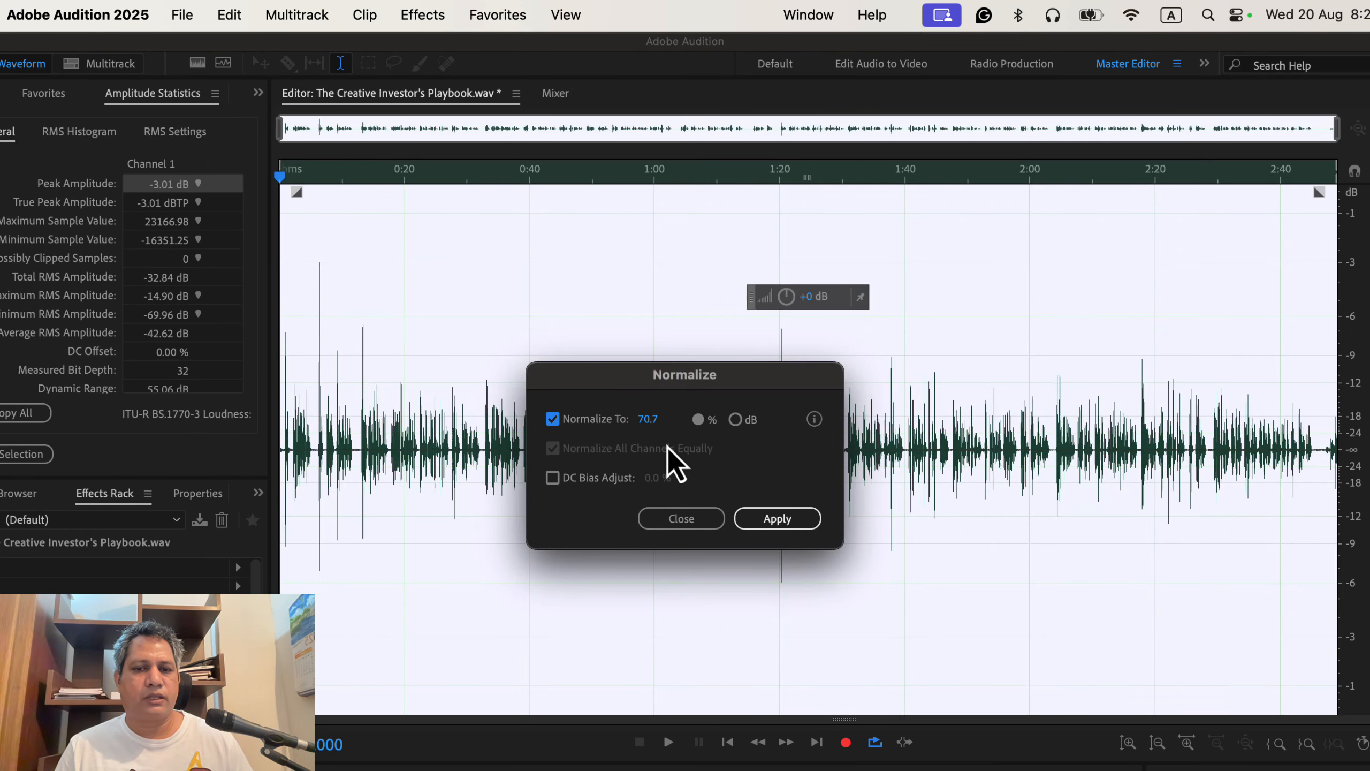
{"action": "left_click", "coordinate": [737, 421]}
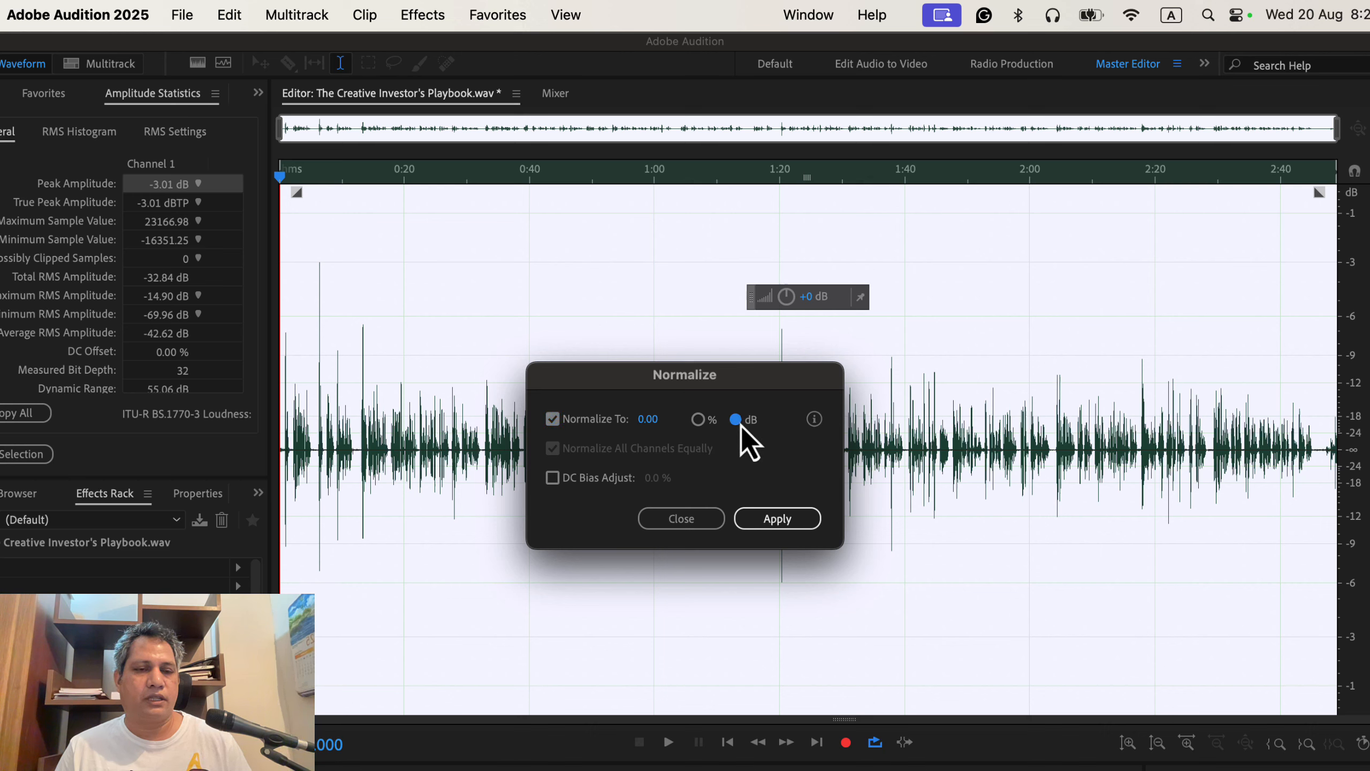
{"action": "left_click", "coordinate": [645, 420]}
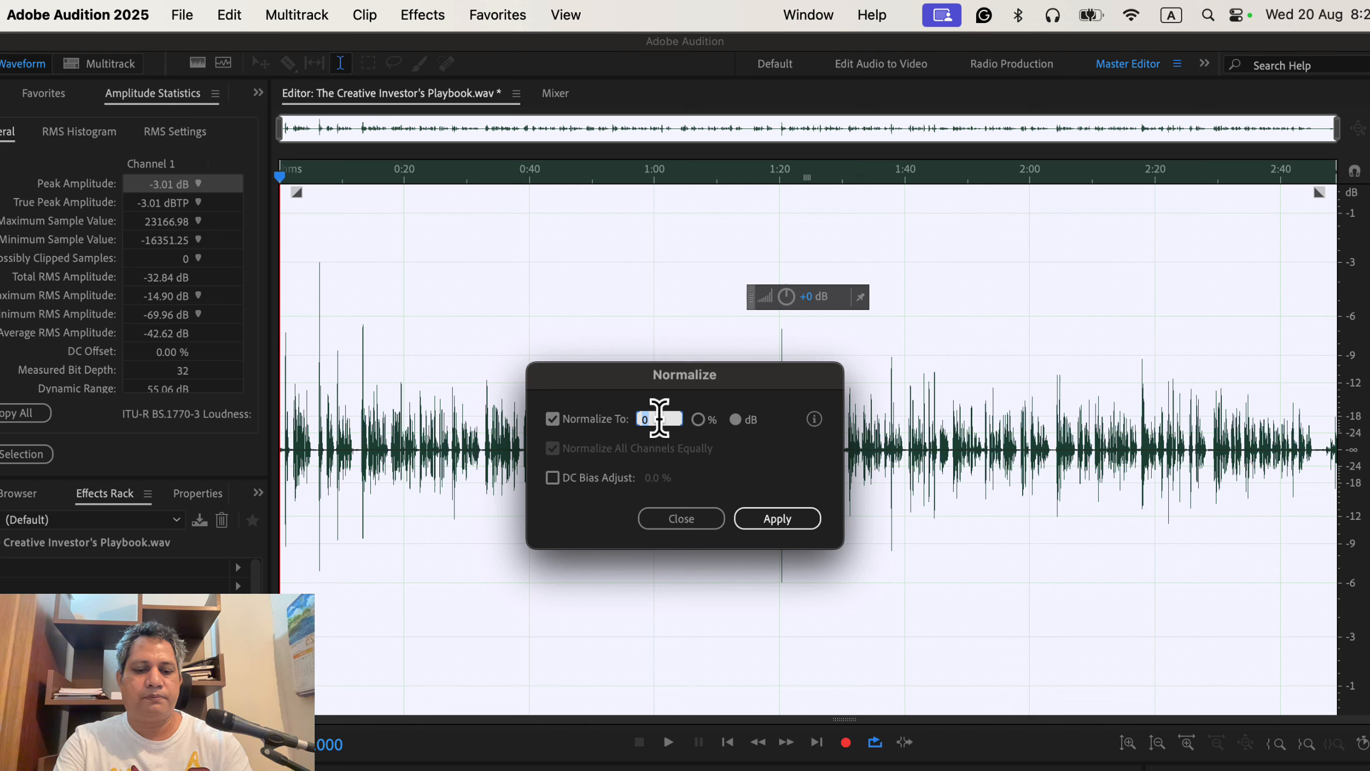
{"action": "type", "text": "-3"}
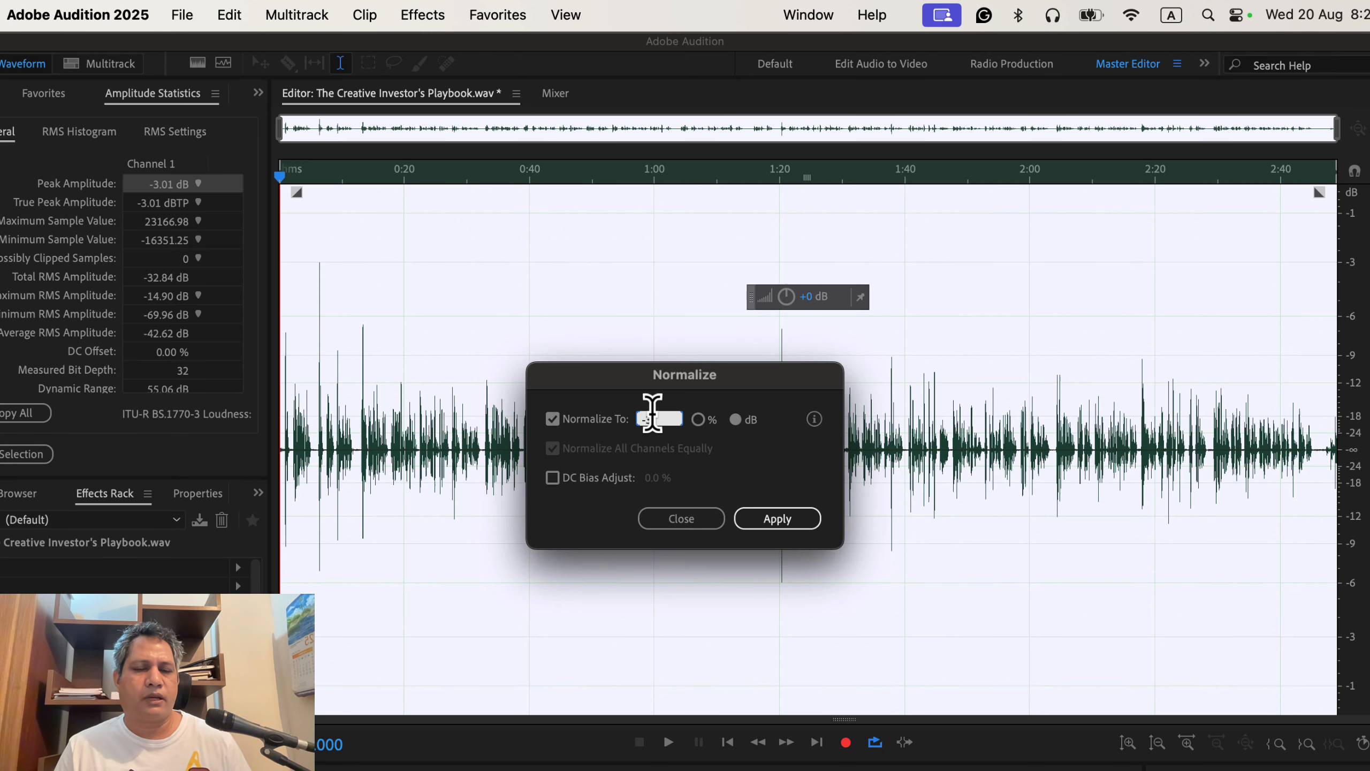
{"action": "left_click", "coordinate": [671, 517]}
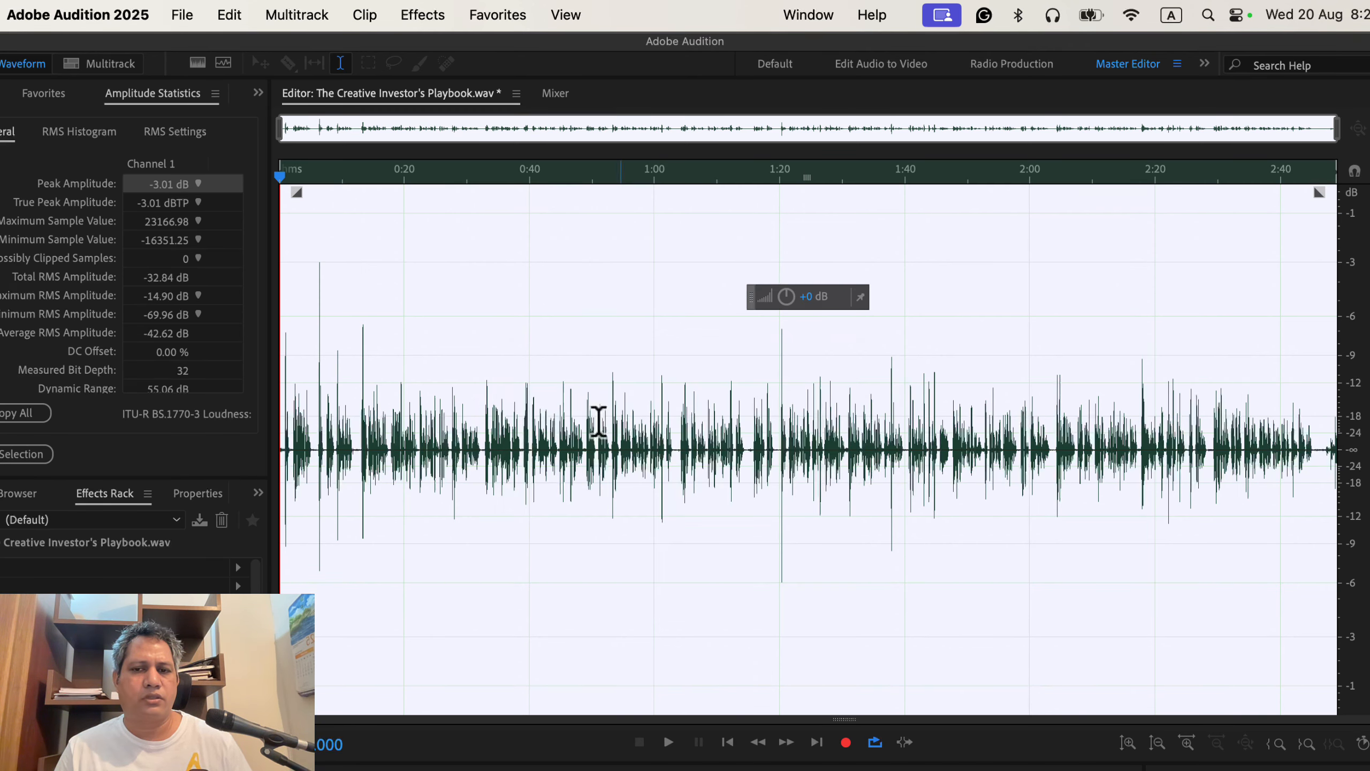
Step: Show the Normalize to -3 dB favorite again, then switch from Audition to Chrome
{"action": "left_click", "coordinate": [533, 307]}
{"action": "left_click", "coordinate": [496, 19]}
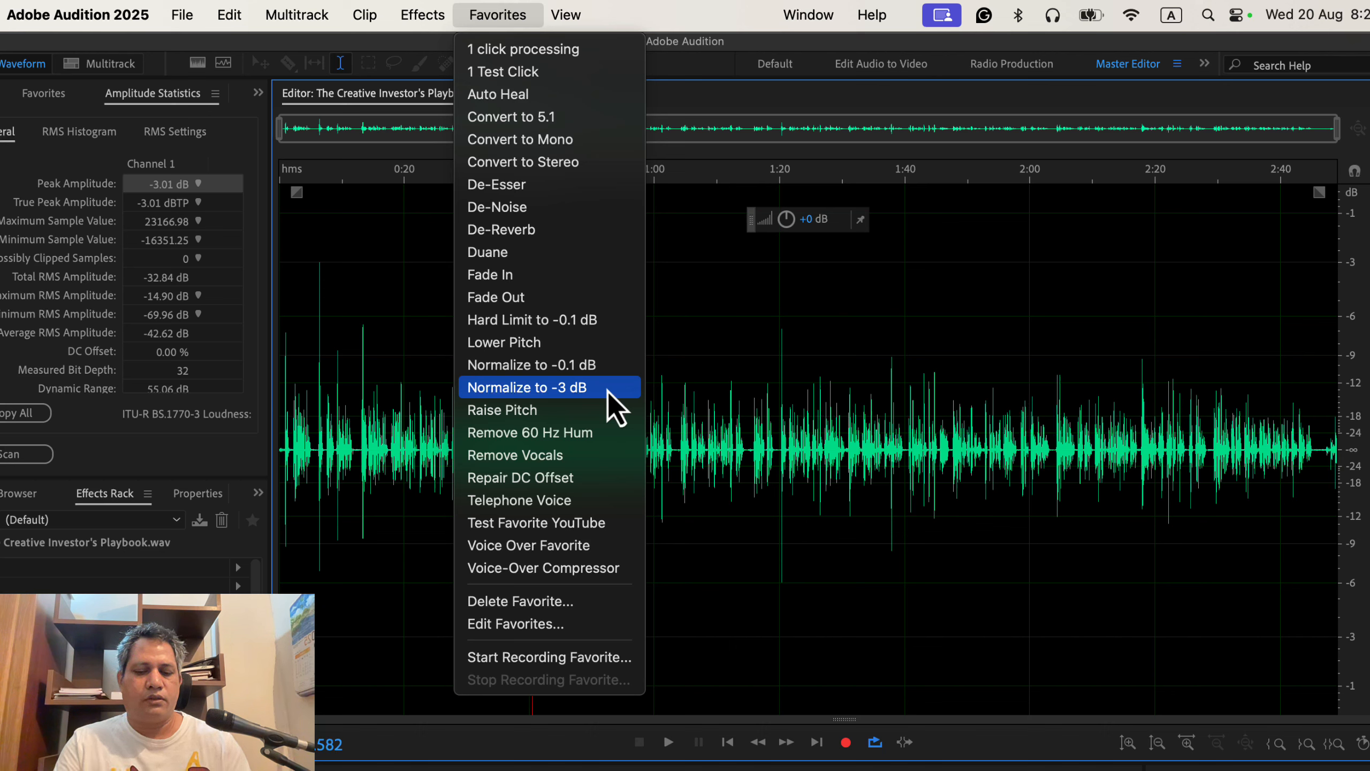
{"action": "key", "text": "super+Tab"}
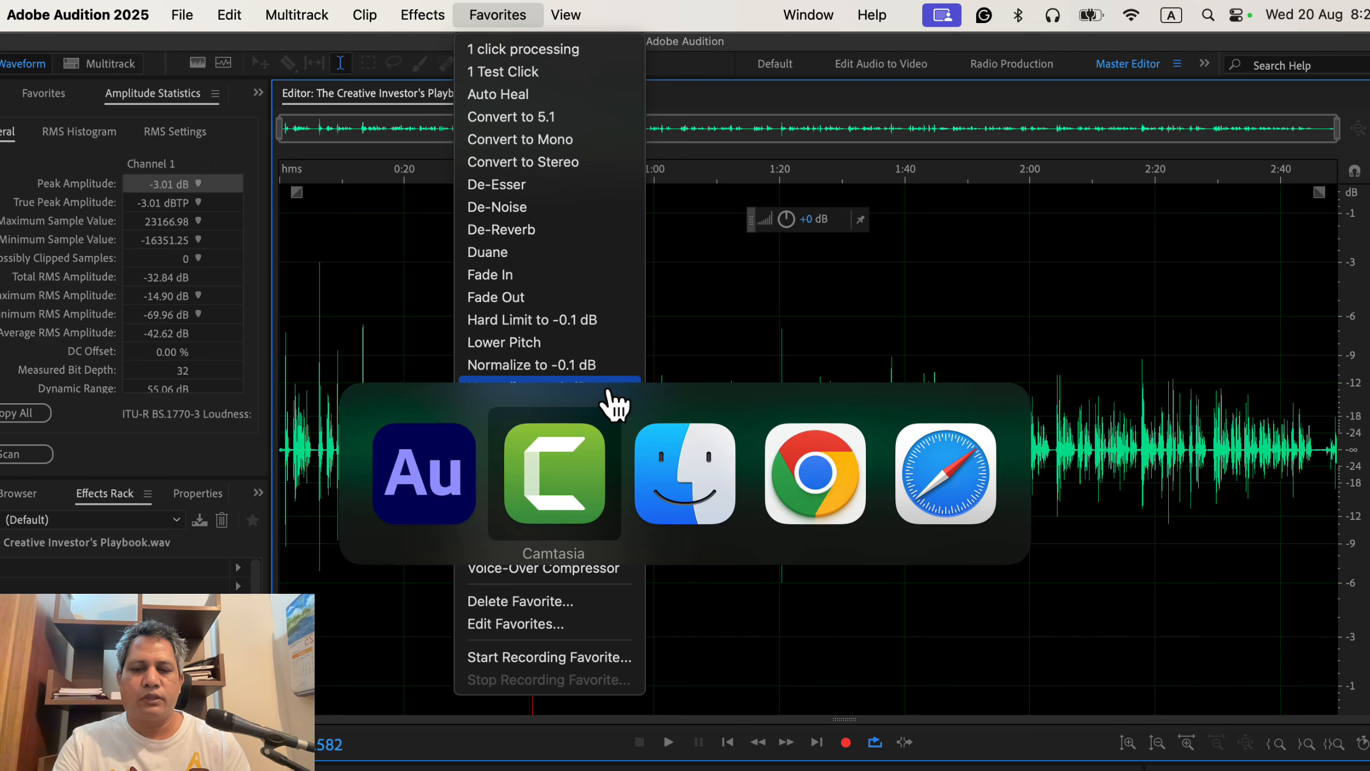
{"action": "key", "text": "super+Tab"}
{"action": "key", "text": "super+Tab"}
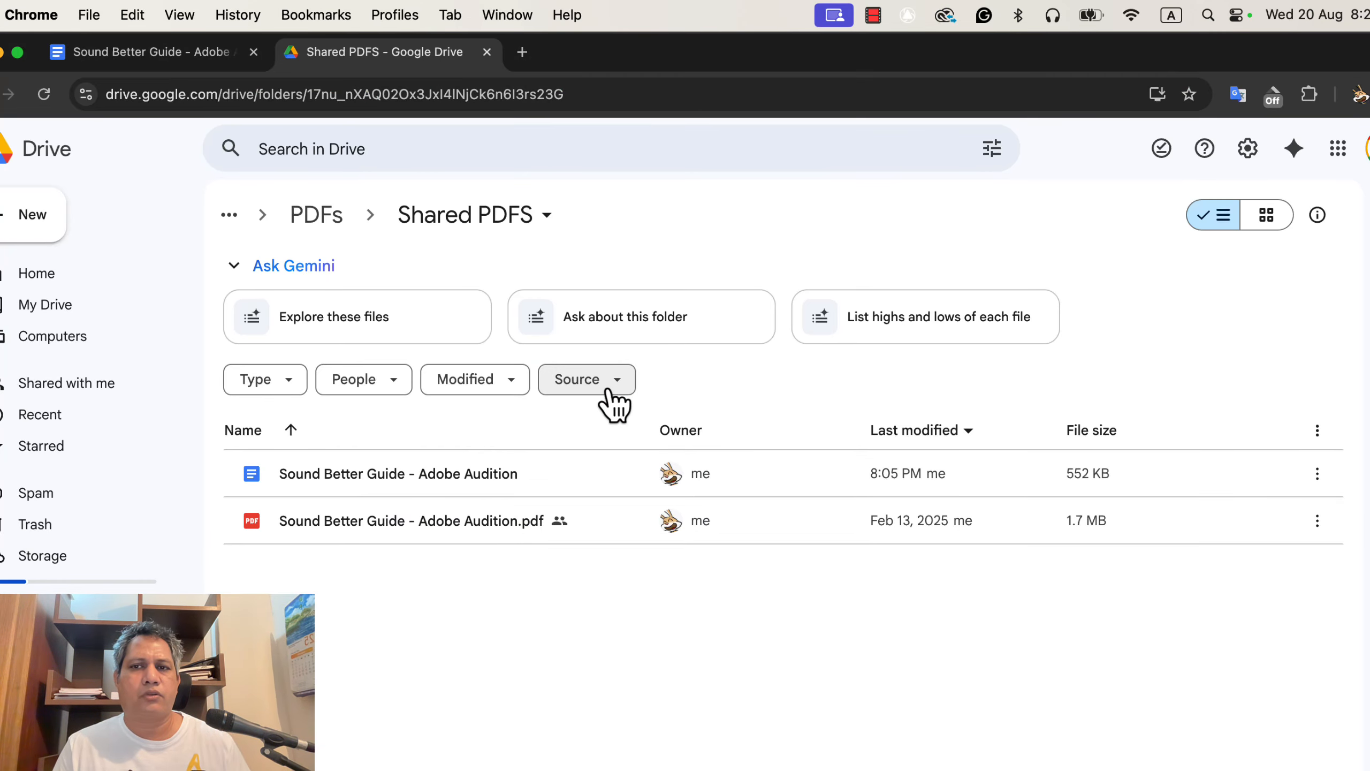
Step: Bring up the Sound Better Guide - Adobe Audition Docs tab at Step 1: Normalize to -3 dB
{"action": "left_click", "coordinate": [186, 54]}
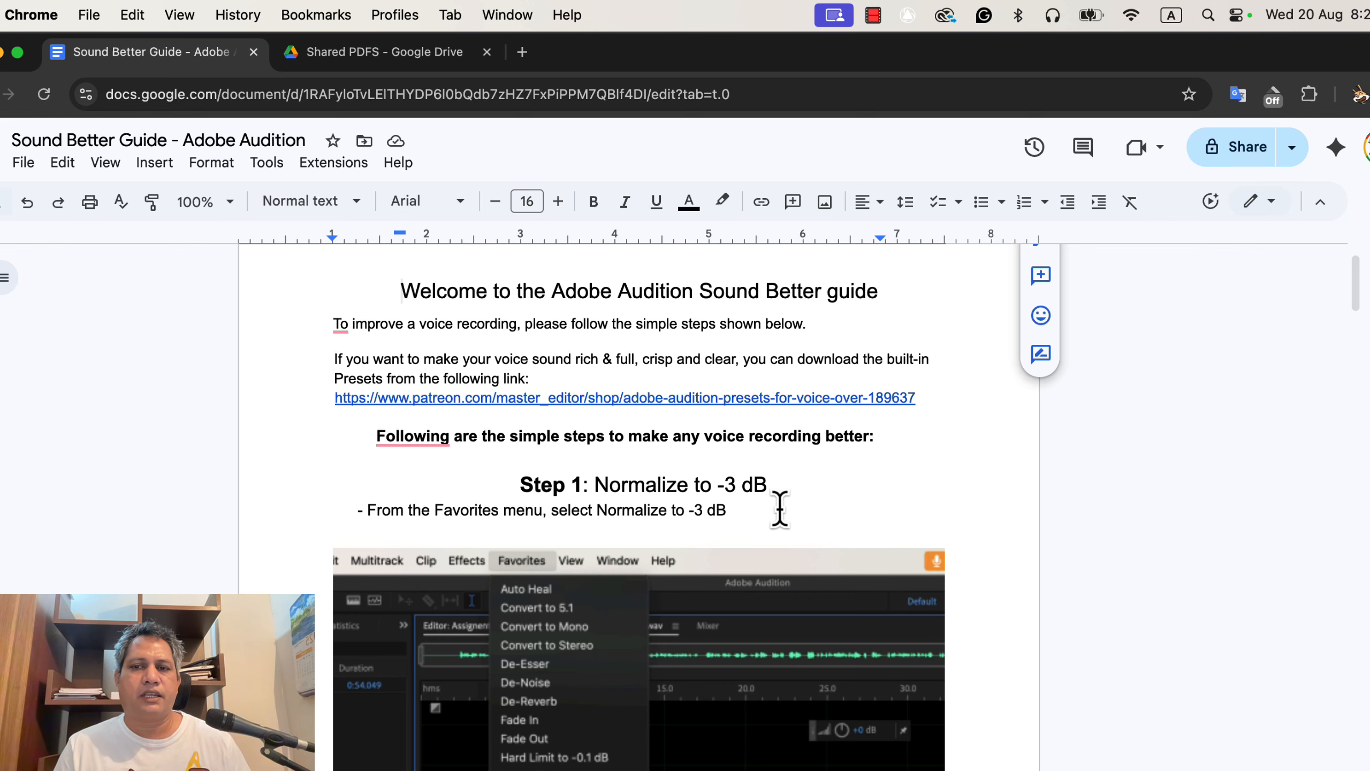
Step: Scroll the Sound Better Guide past Step 1 to the Effects menu screenshot highlighting DeNoise
{"action": "scroll", "coordinate": [1015, 512], "scroll_direction": "down", "scroll_amount": 15}
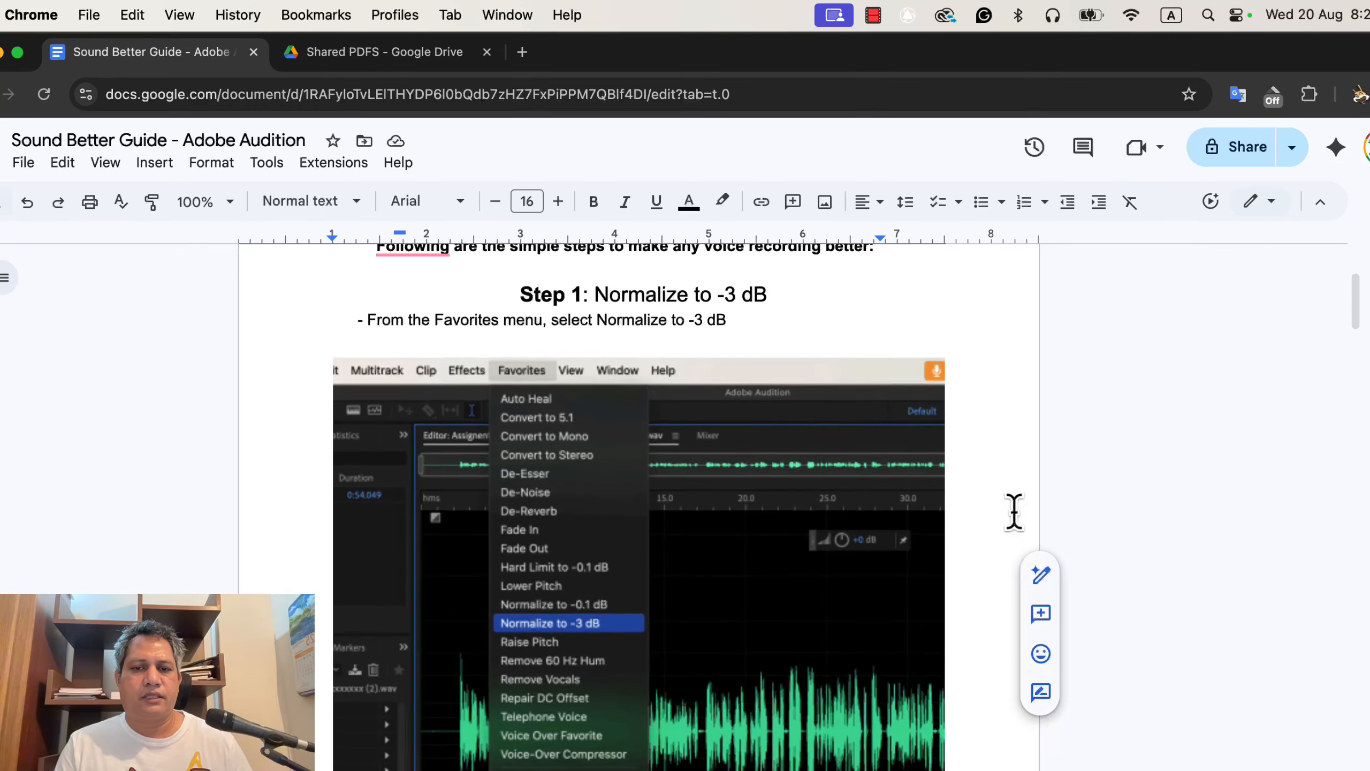
{"action": "scroll", "coordinate": [1013, 511], "scroll_direction": "down", "scroll_amount": 6}
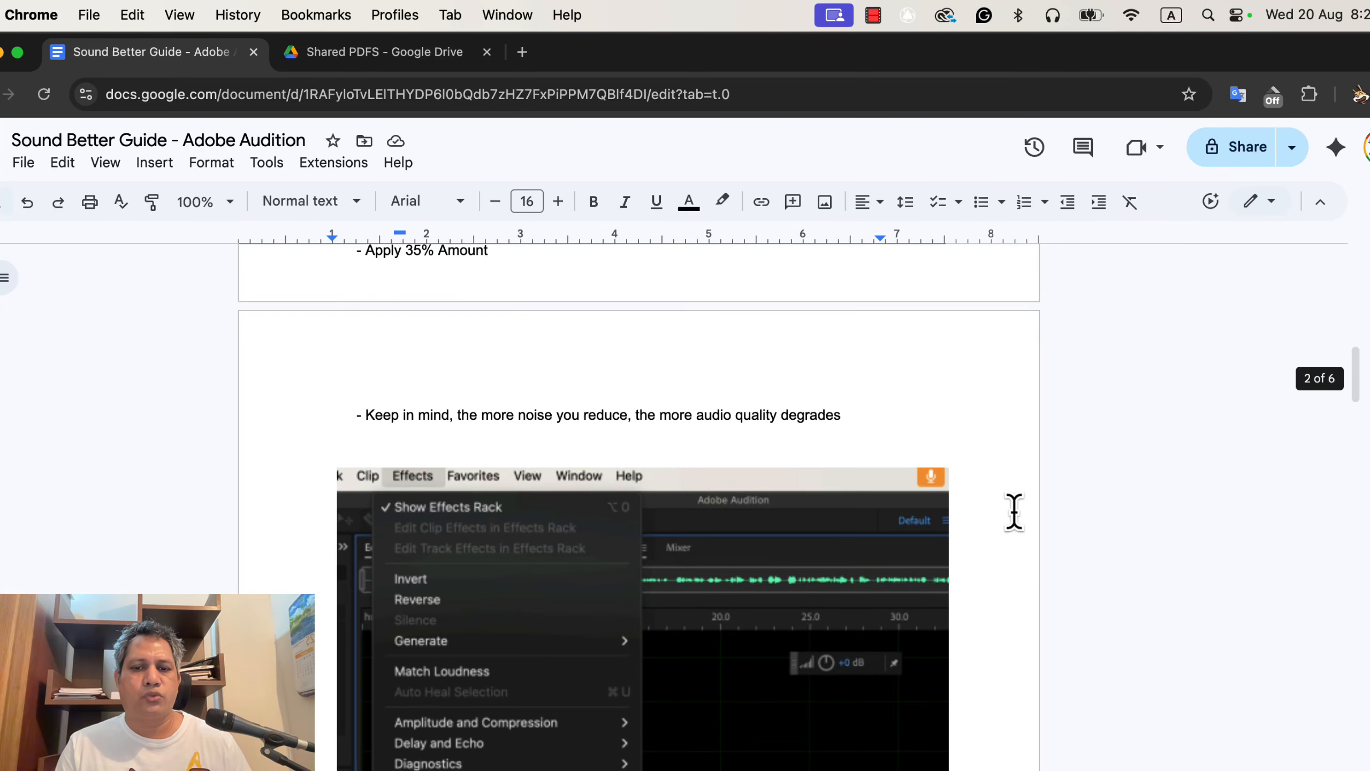
{"action": "scroll", "coordinate": [1013, 432], "scroll_direction": "down", "scroll_amount": 9}
{"action": "scroll", "coordinate": [1014, 432], "scroll_direction": "down", "scroll_amount": 2}
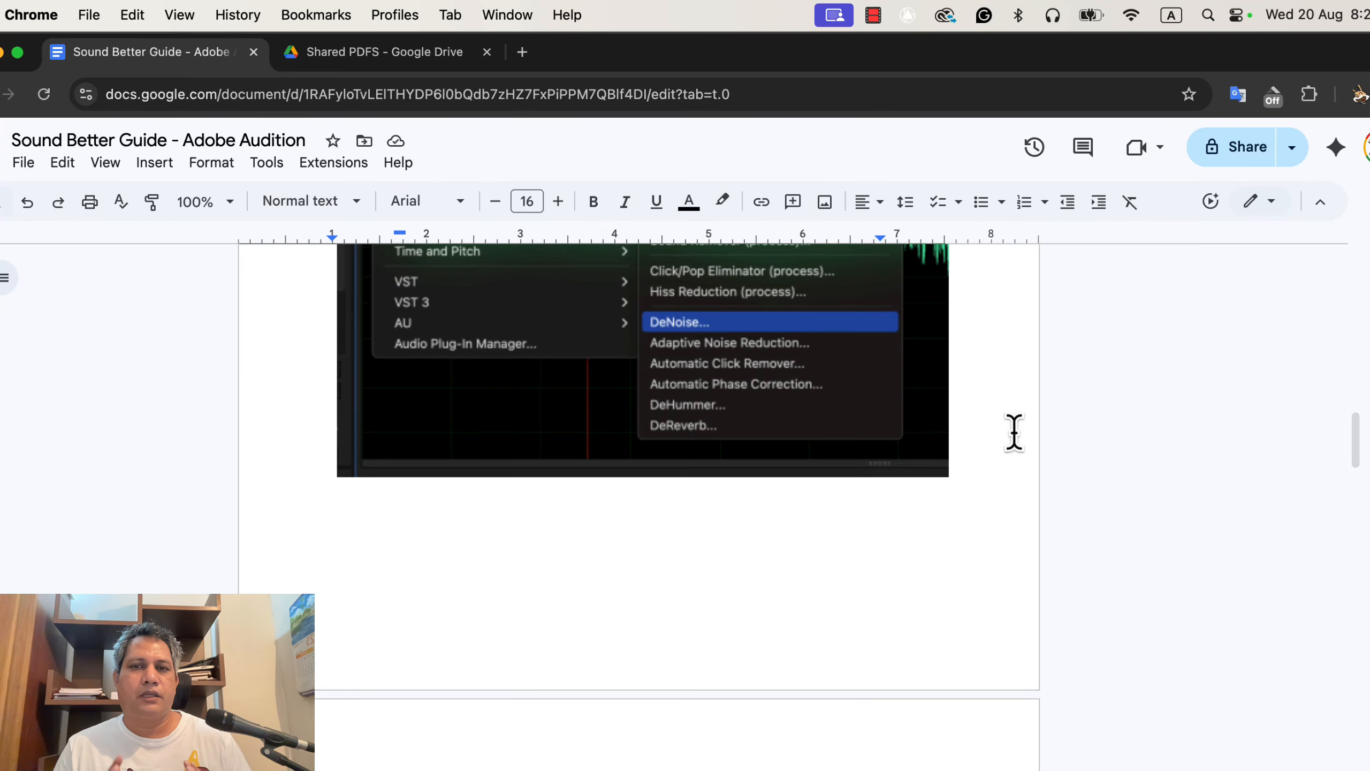